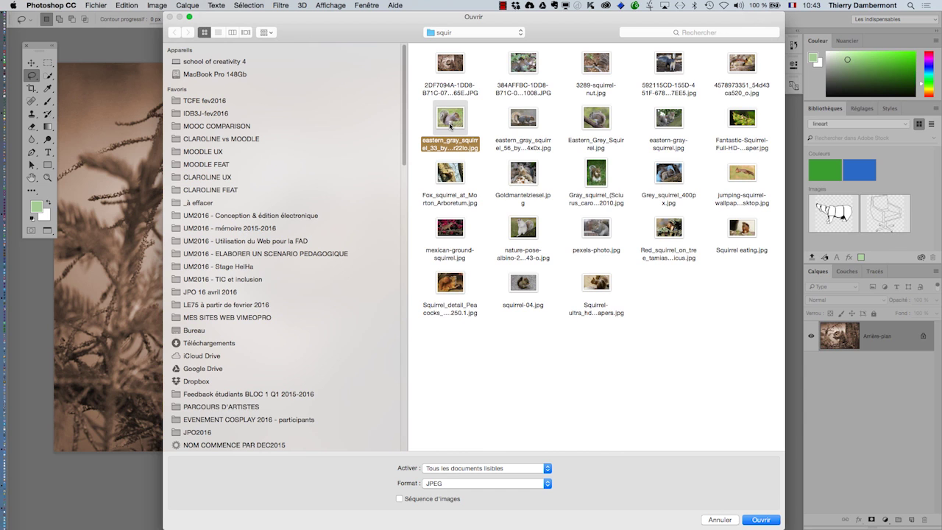
# Step: Open the selected eastern_gray_squirrel_33 JPEG photo and bring up its Image Size settings
pyautogui.click(762, 522)
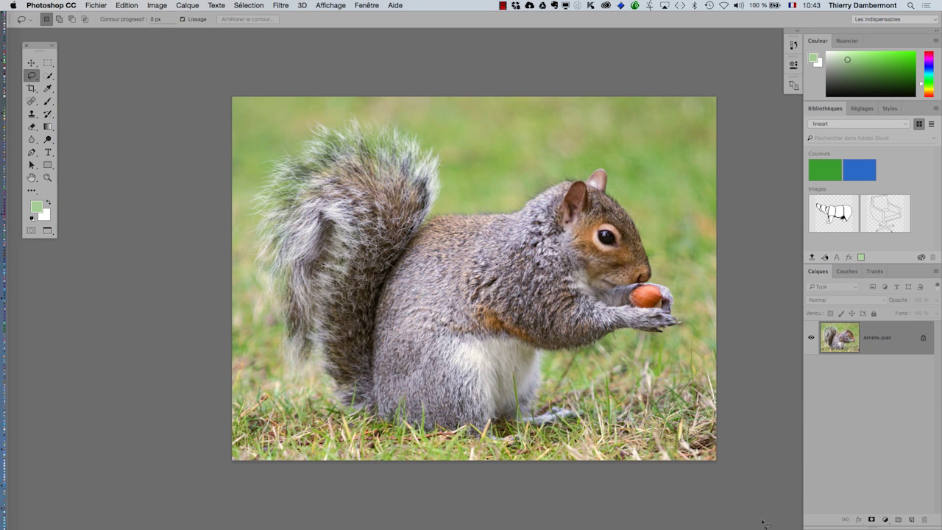
pyautogui.moveTo(453, 215); pyautogui.dragTo(336, 190)
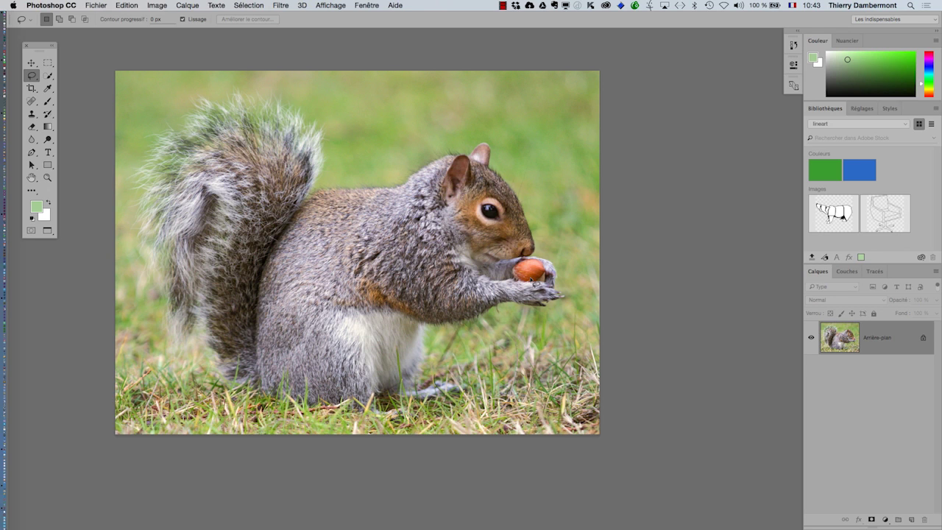
pyautogui.click(157, 5)
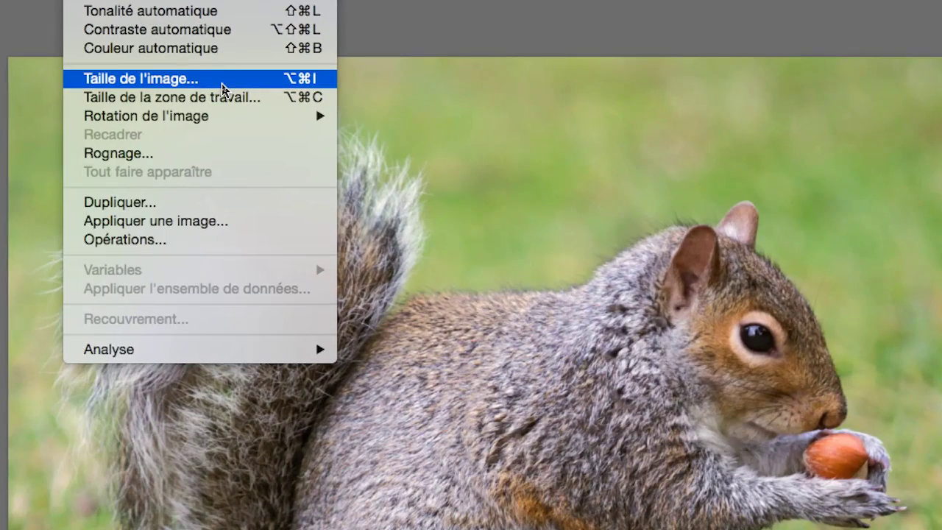
pyautogui.click(222, 88)
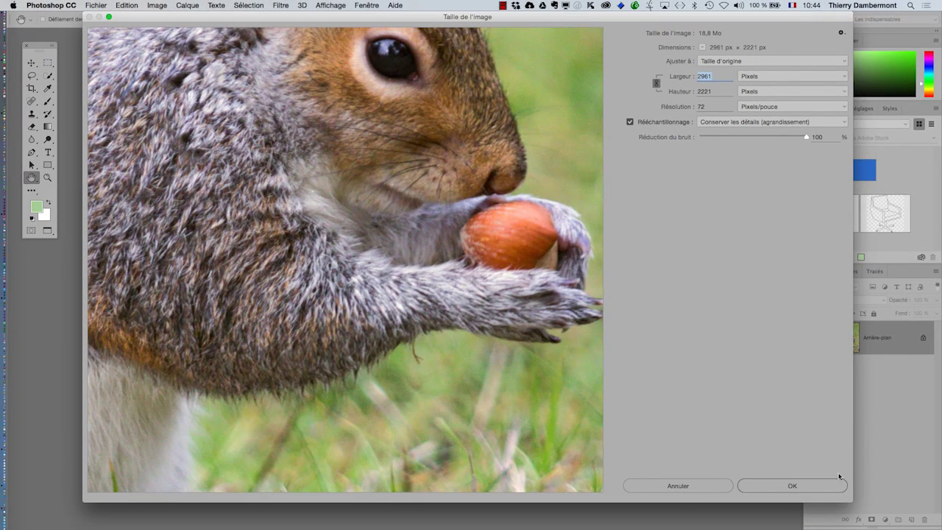
# Step: Shrink the Image Size dialog and place it over the upper part of the squirrel photo
pyautogui.moveTo(849, 499); pyautogui.dragTo(473, 171)
pyautogui.moveTo(255, 21); pyautogui.dragTo(471, 165)
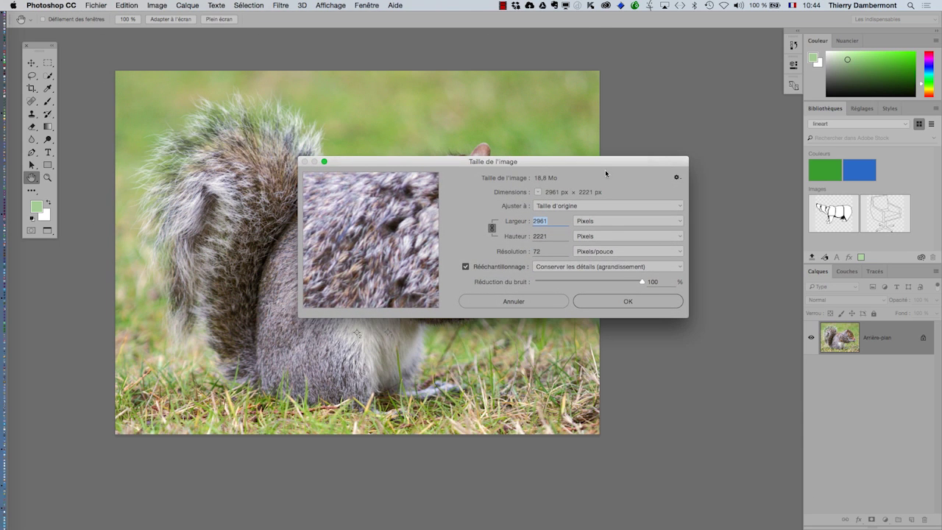
pyautogui.moveTo(605, 167); pyautogui.dragTo(423, 84)
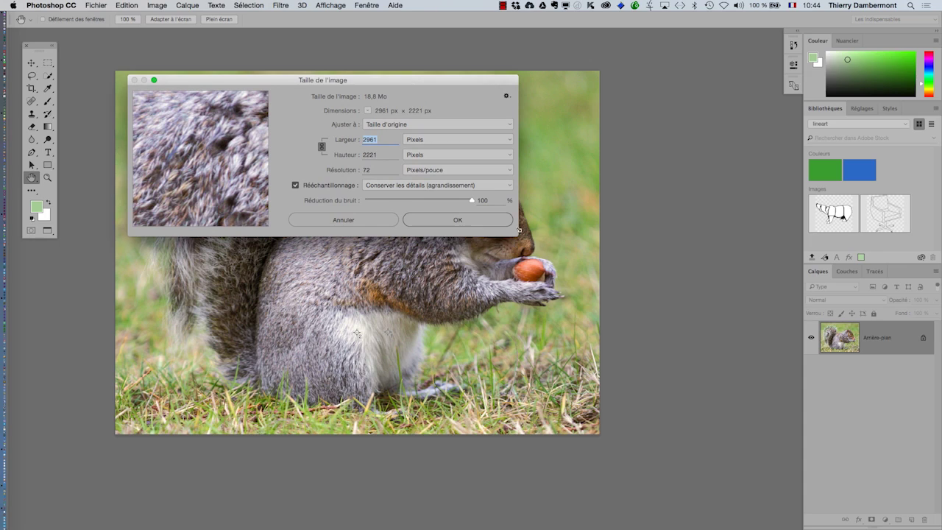
pyautogui.moveTo(520, 236); pyautogui.dragTo(405, 200)
pyautogui.moveTo(372, 80); pyautogui.dragTo(557, 133)
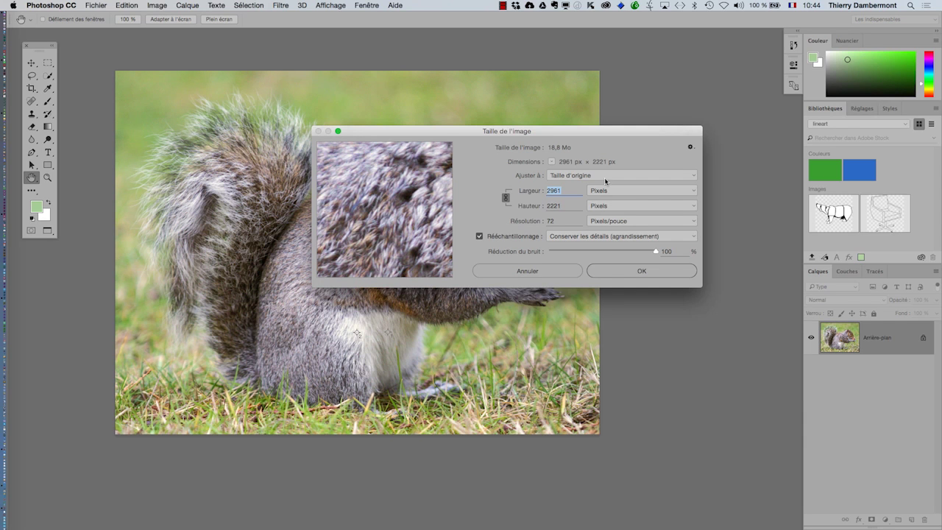
pyautogui.moveTo(587, 131); pyautogui.dragTo(539, 58)
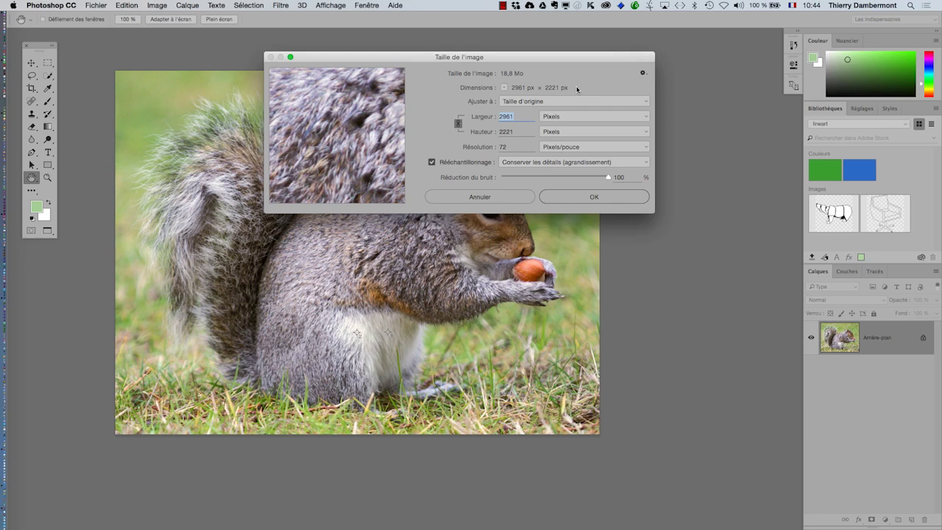
# Step: Switch the units of the image's width and height to centimetres
pyautogui.press('alt')
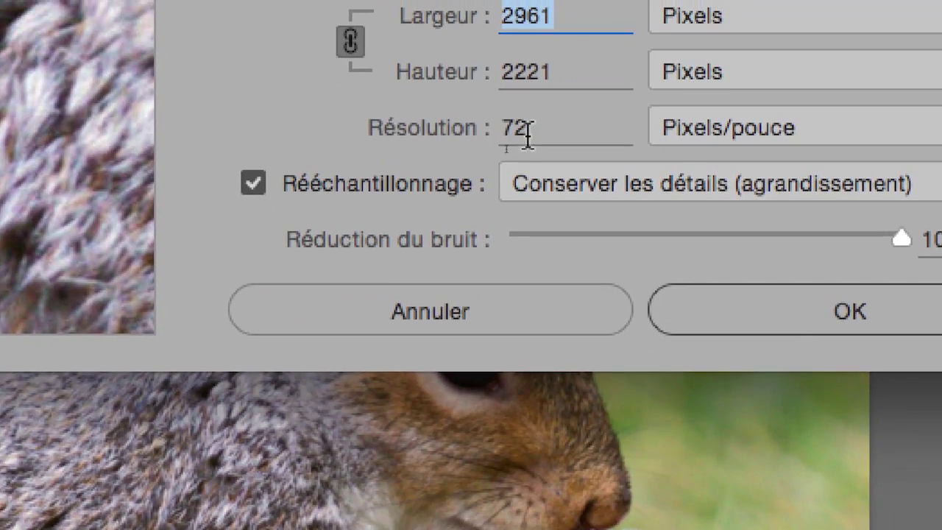
pyautogui.click(527, 134)
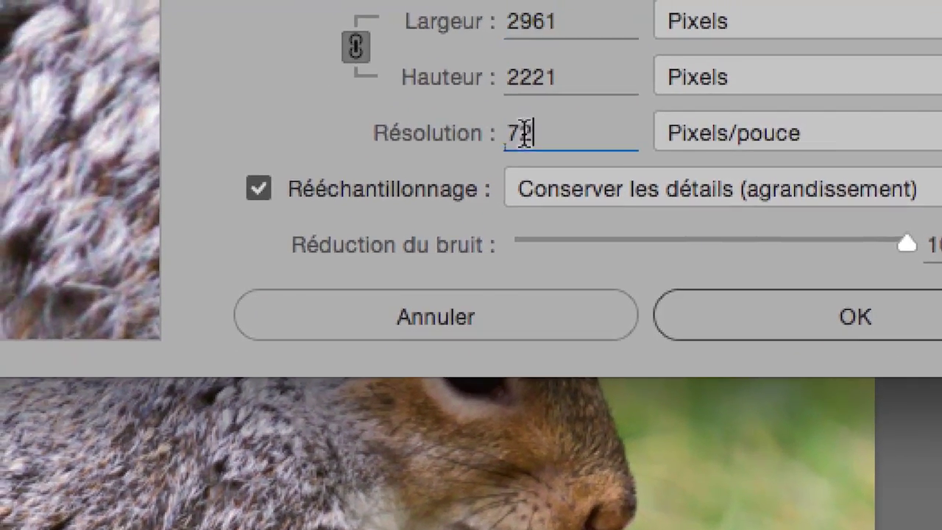
pyautogui.doubleClick(518, 130)
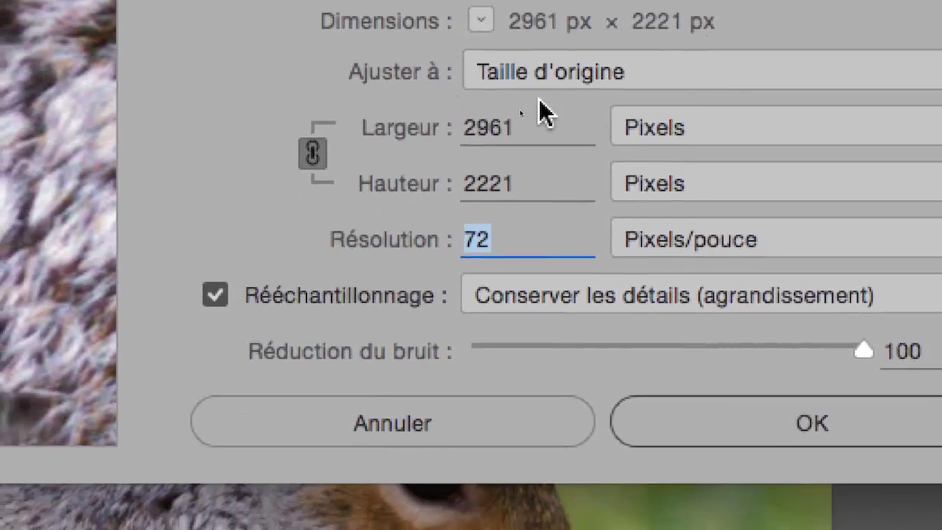
pyautogui.click(580, 14)
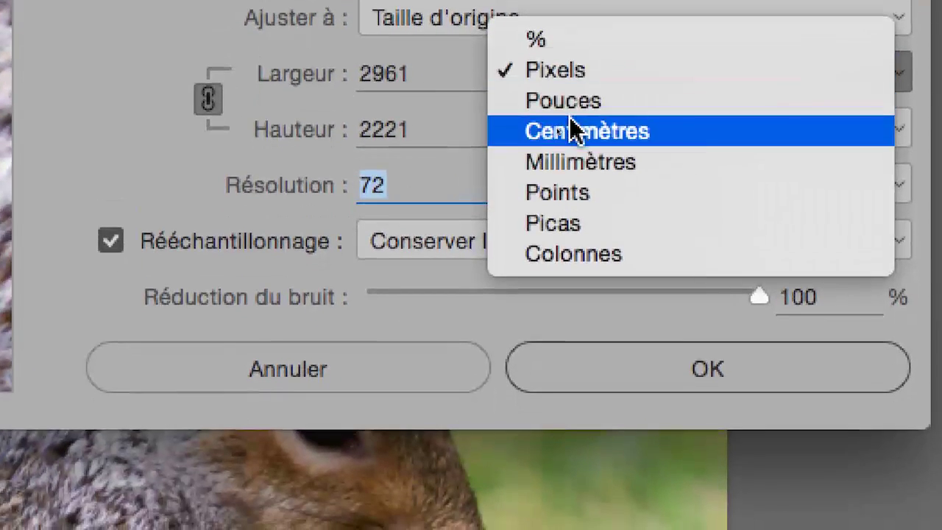
pyautogui.click(574, 168)
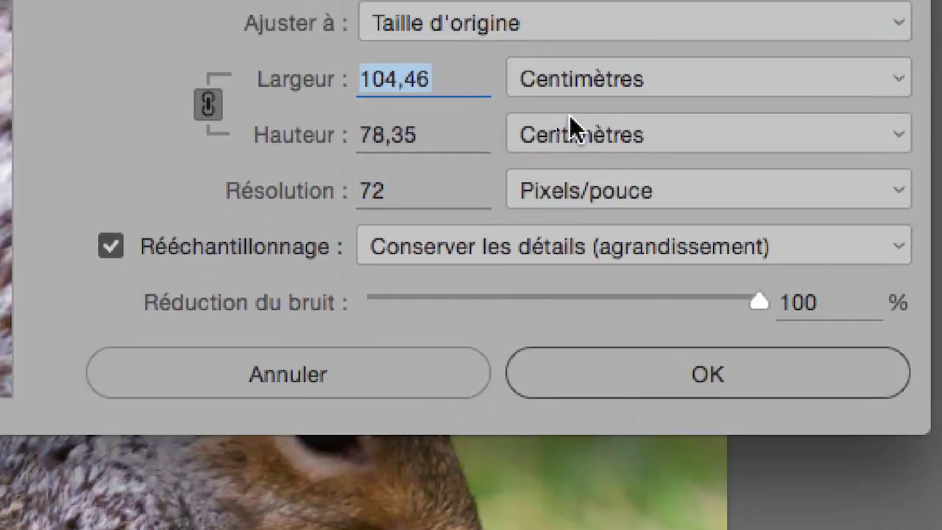
pyautogui.click(572, 90)
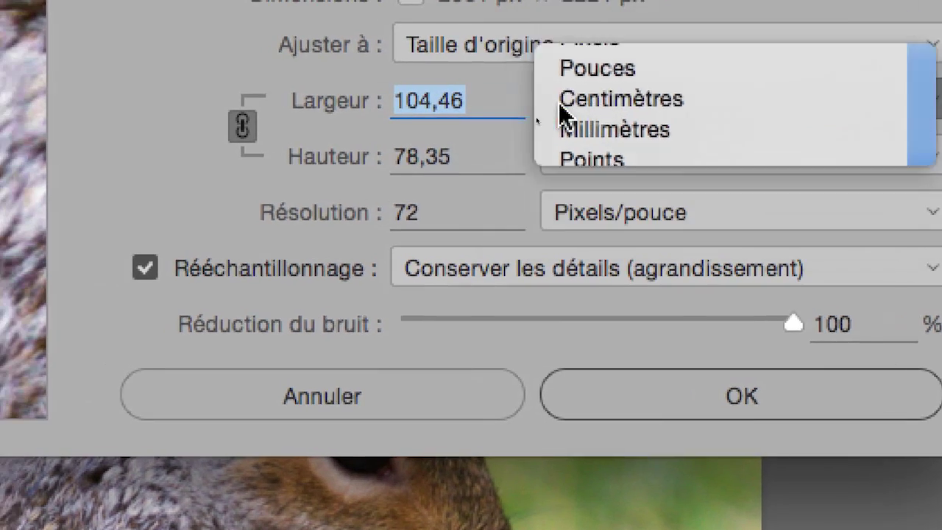
pyautogui.click(560, 103)
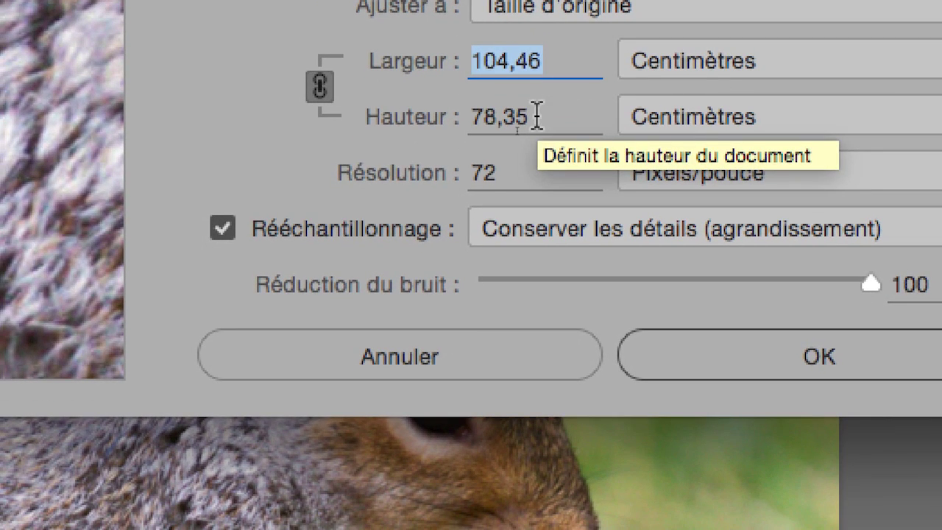
# Step: Turn off resampling for the image so that width, height and resolution are linked
pyautogui.click(538, 115)
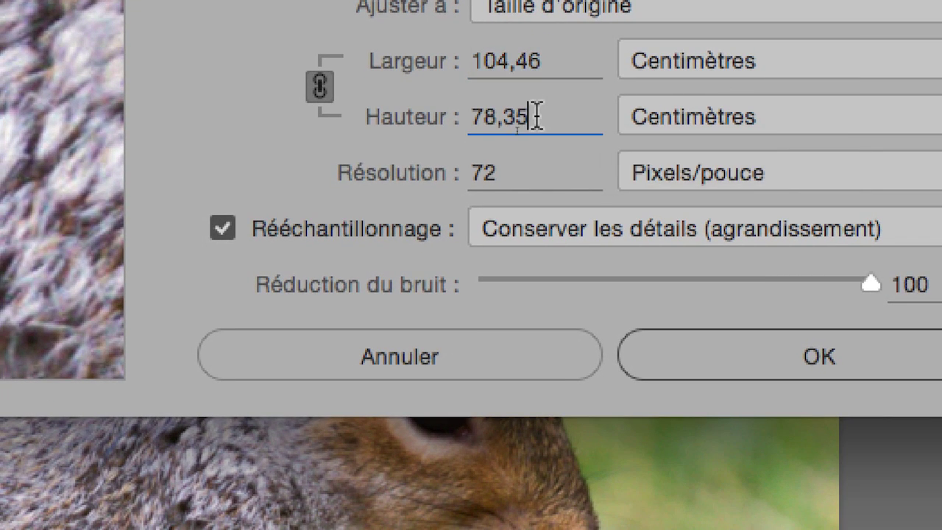
pyautogui.doubleClick(535, 116)
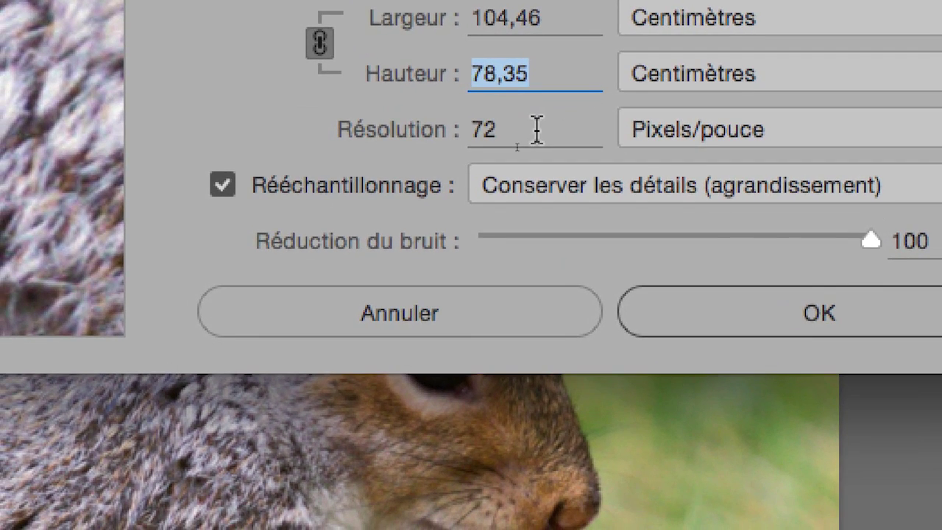
pyautogui.press('Tab')
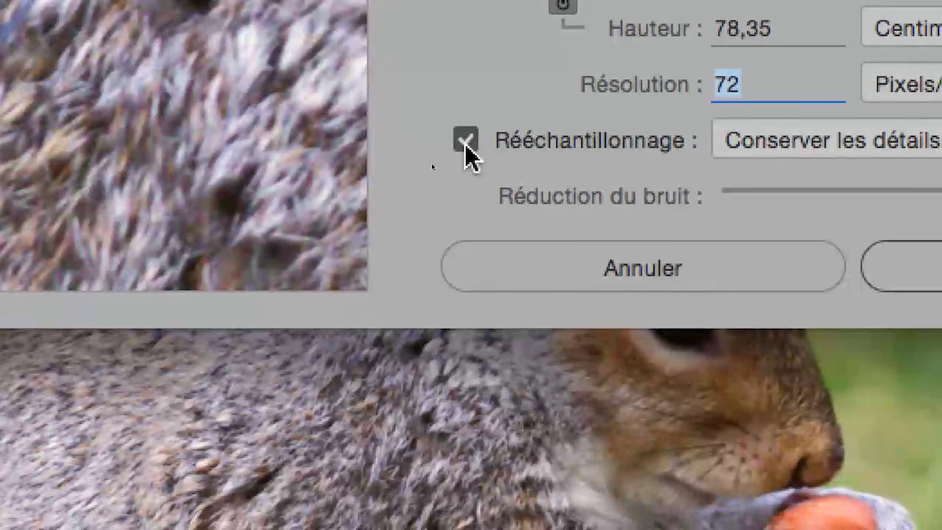
pyautogui.click(467, 144)
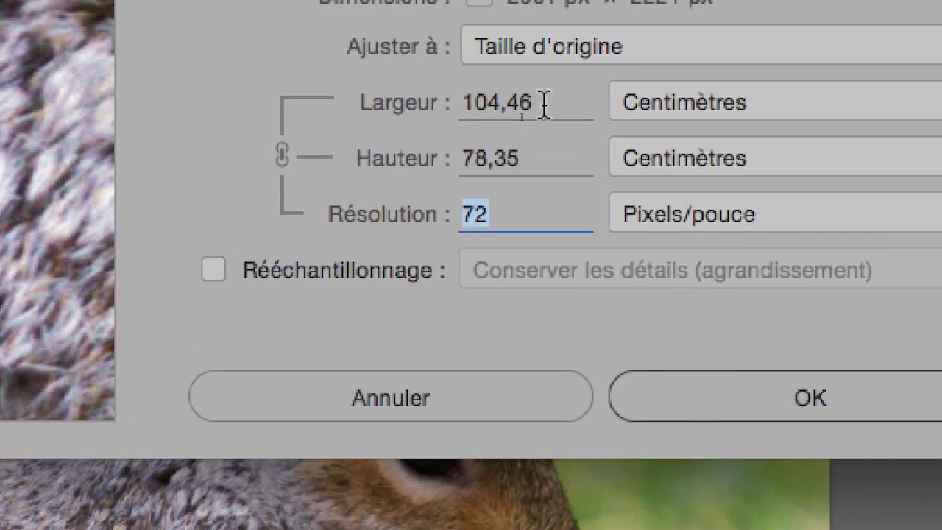
# Step: Set the image width to 10 centimetres without resampling and check the resulting resolution
pyautogui.click(518, 88)
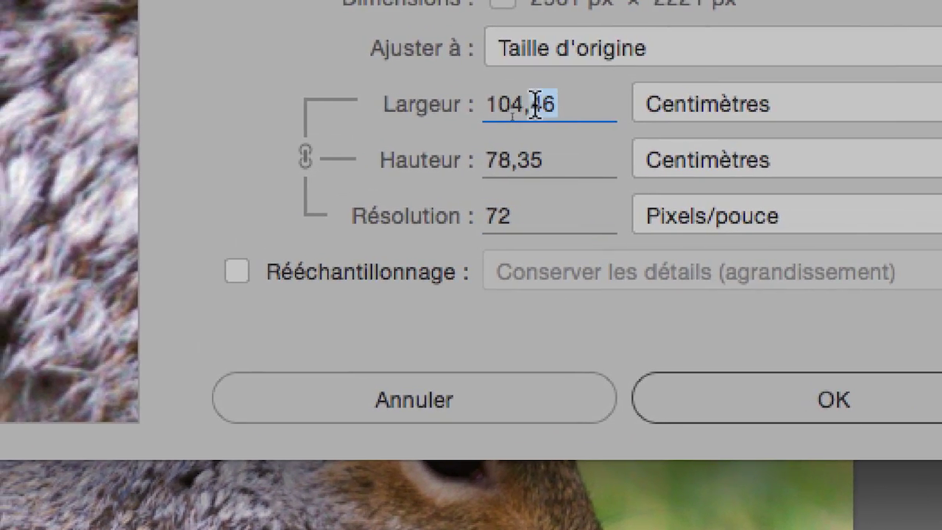
pyautogui.doubleClick(471, 84)
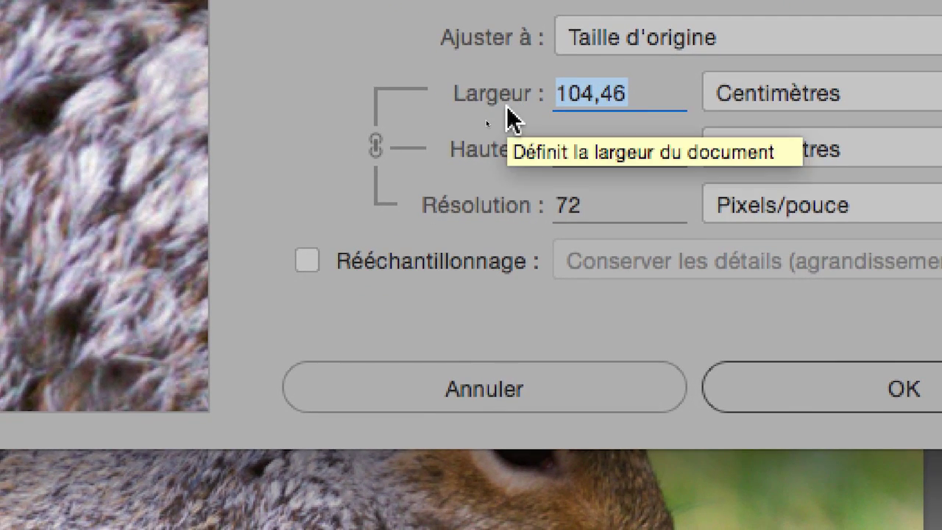
pyautogui.write('10')
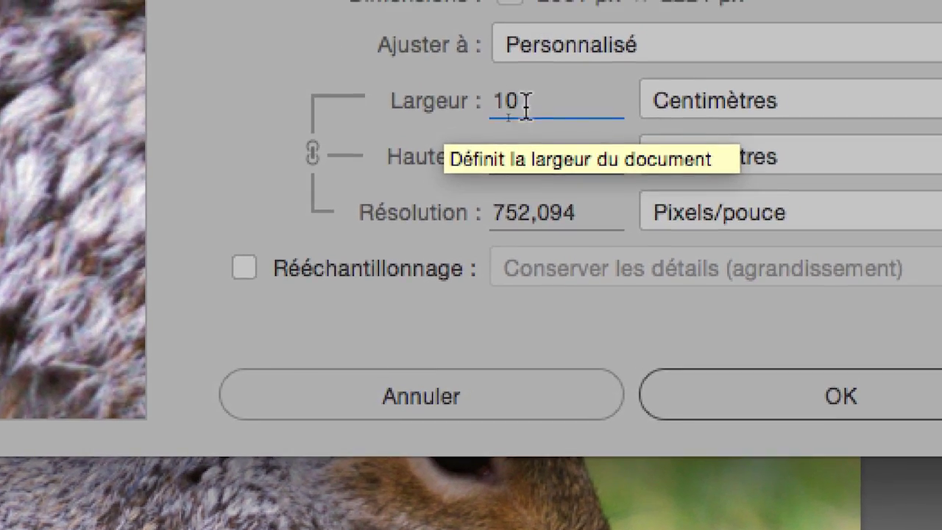
pyautogui.doubleClick(565, 94)
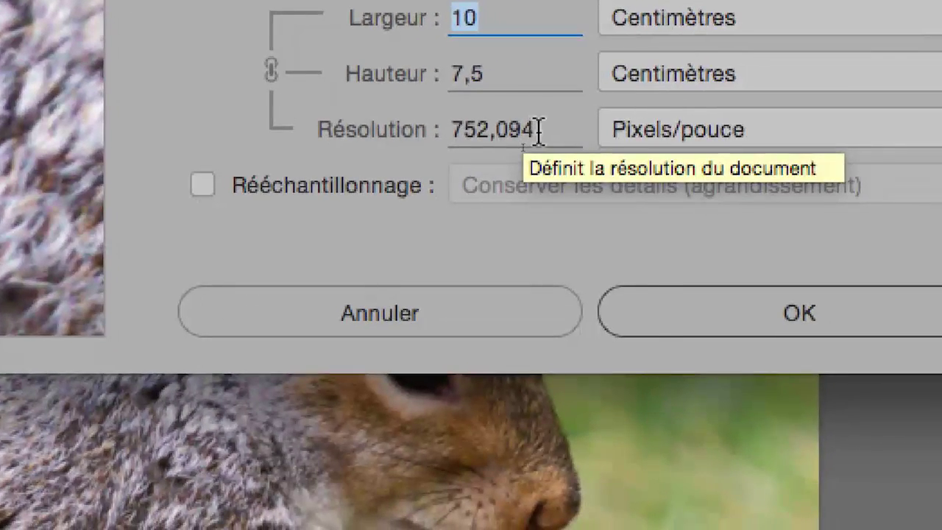
pyautogui.moveTo(588, 177); pyautogui.dragTo(502, 184)
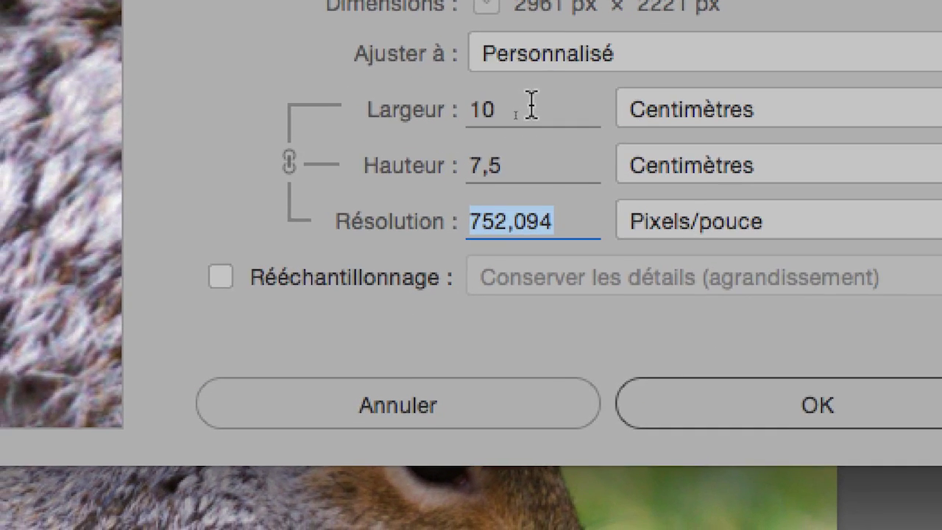
# Step: Set the image width to 20 centimetres without resampling
pyautogui.moveTo(530, 105); pyautogui.dragTo(512, 103)
pyautogui.write('20')
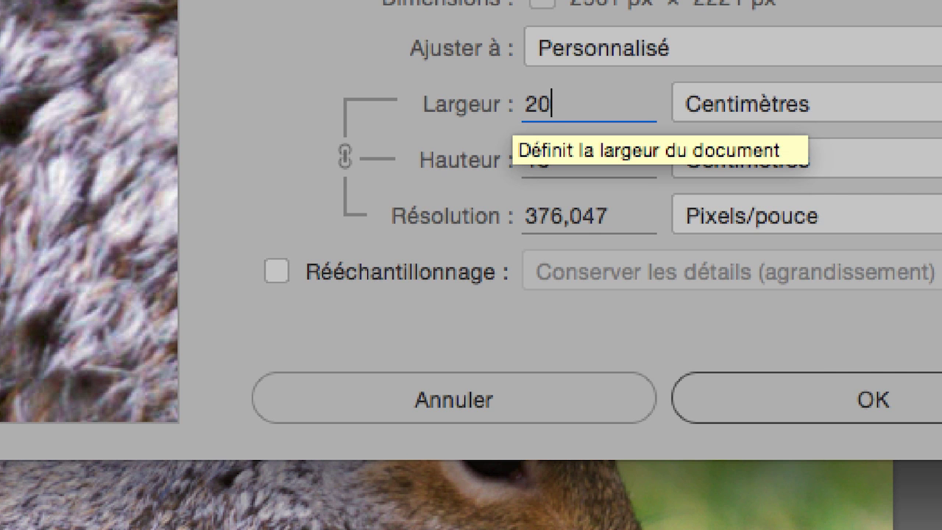
pyautogui.doubleClick(527, 104)
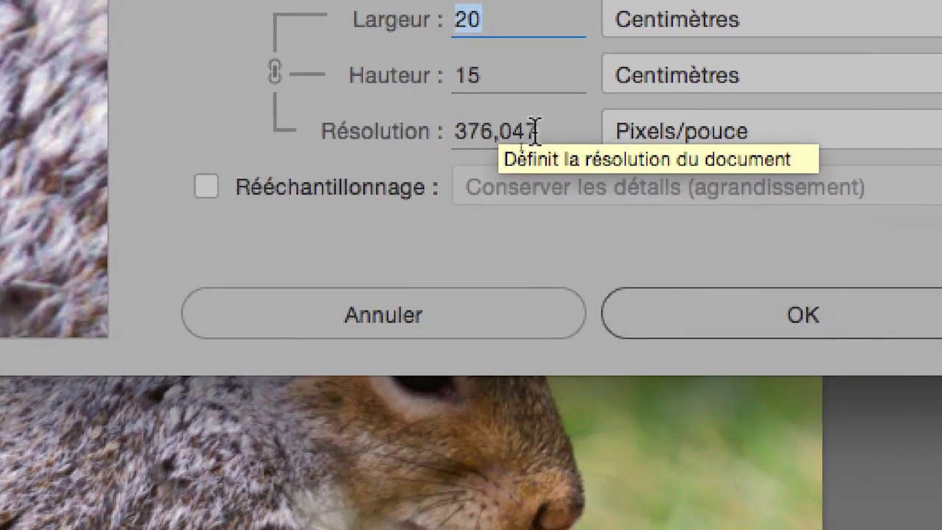
# Step: Examine how the image's height and resolution relate to its width in the Image Size settings
pyautogui.doubleClick(530, 197)
pyautogui.doubleClick(521, 118)
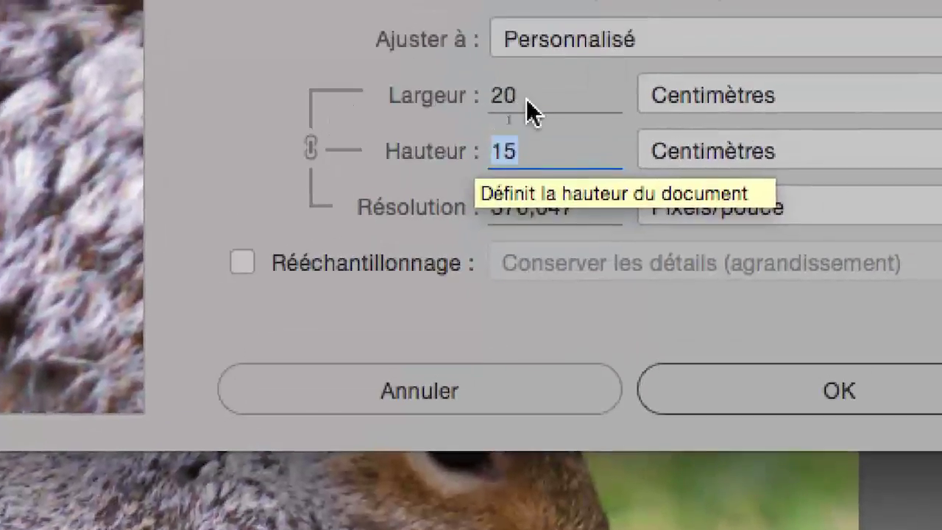
pyautogui.doubleClick(517, 60)
pyautogui.doubleClick(476, 130)
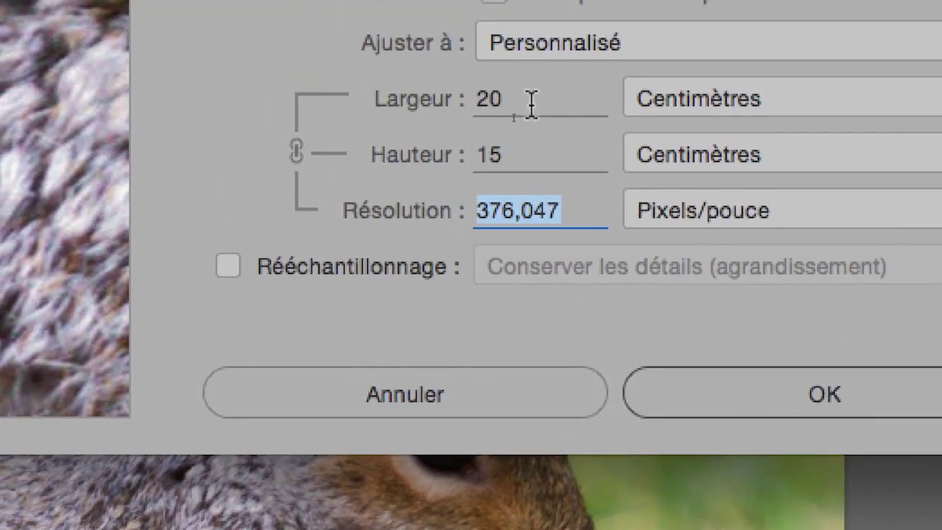
pyautogui.moveTo(531, 103); pyautogui.dragTo(474, 101)
pyautogui.click(506, 156)
pyautogui.moveTo(507, 156); pyautogui.dragTo(471, 153)
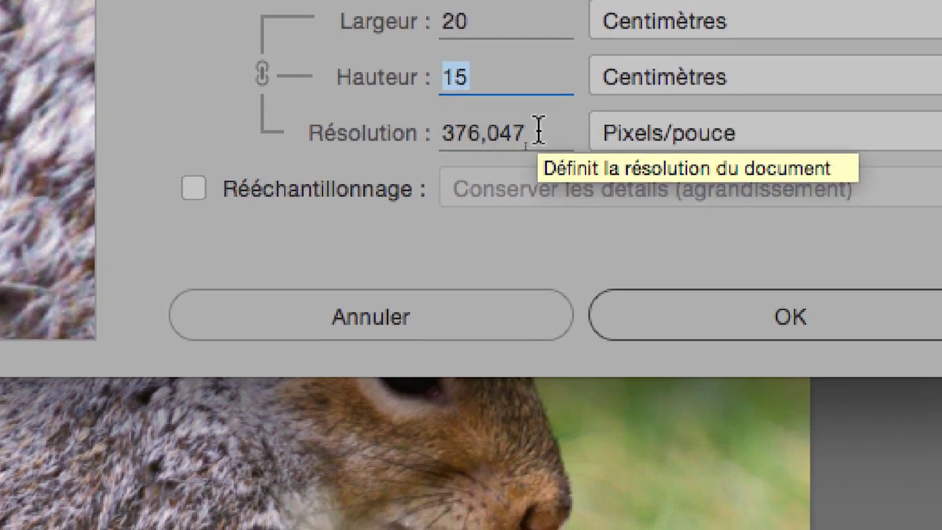
pyautogui.moveTo(618, 175); pyautogui.dragTo(553, 175)
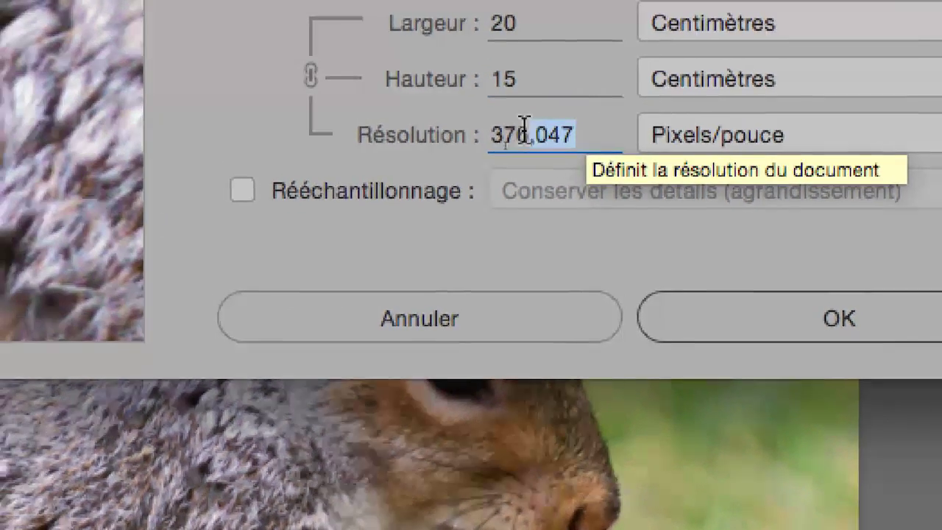
pyautogui.moveTo(524, 125); pyautogui.dragTo(486, 135)
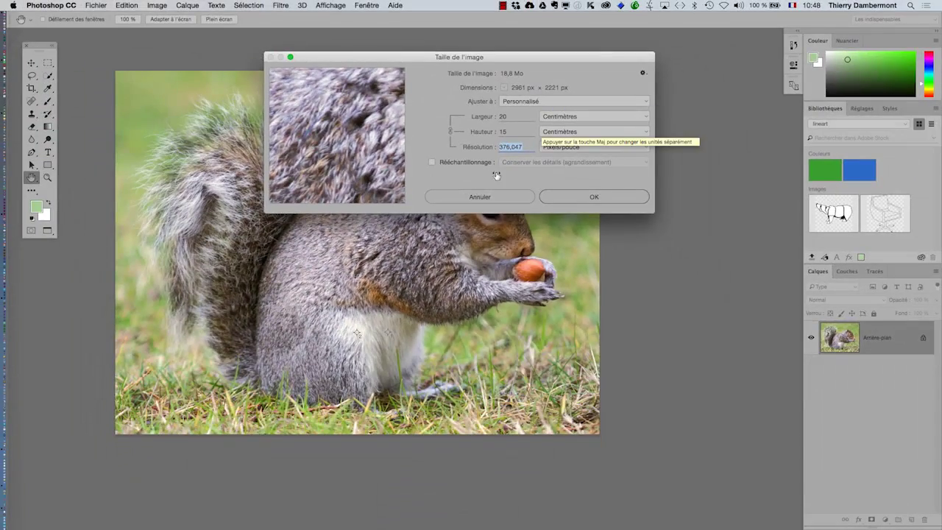
# Step: Switch to InDesign, bring the placed squirrel image into view and move the Links panel farther away from it
pyautogui.click(730, 461)
pyautogui.press('super+Tab')
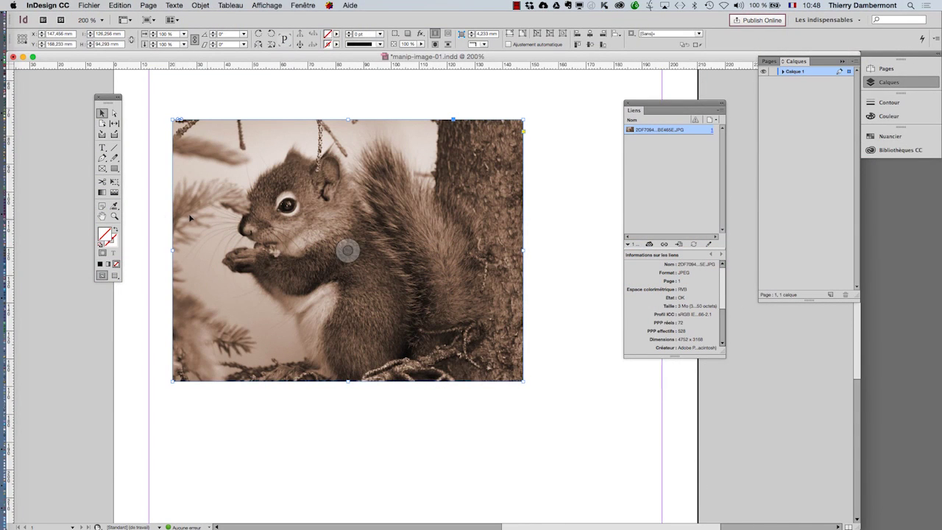
pyautogui.click(103, 215)
pyautogui.moveTo(269, 243); pyautogui.dragTo(247, 214)
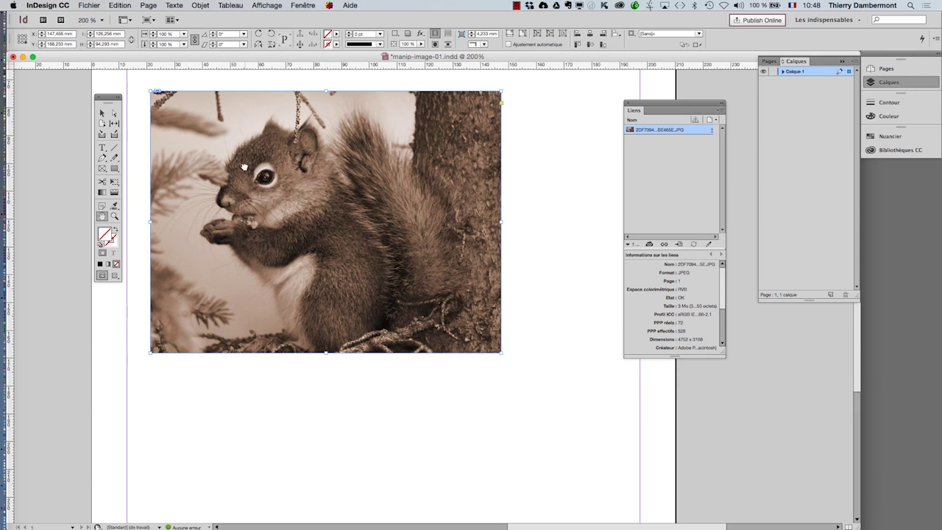
pyautogui.moveTo(244, 167); pyautogui.dragTo(231, 167)
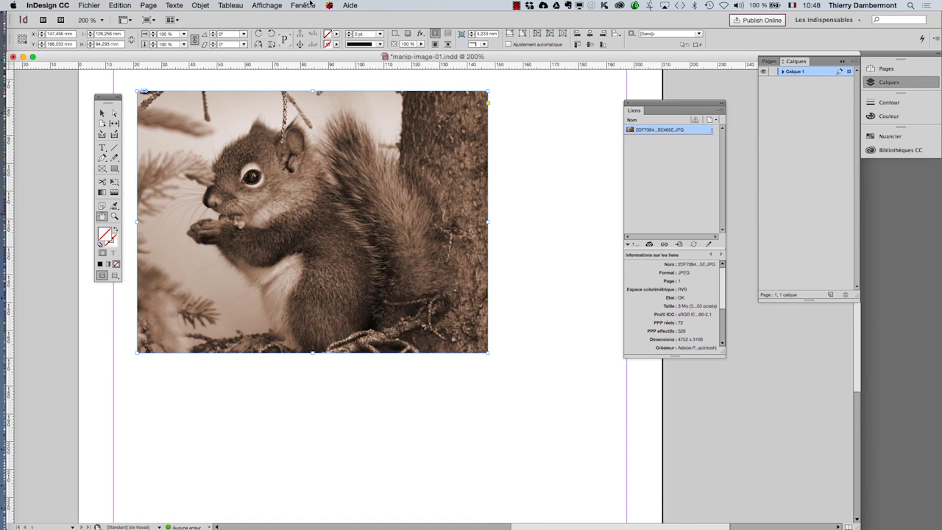
pyautogui.moveTo(645, 103); pyautogui.dragTo(713, 104)
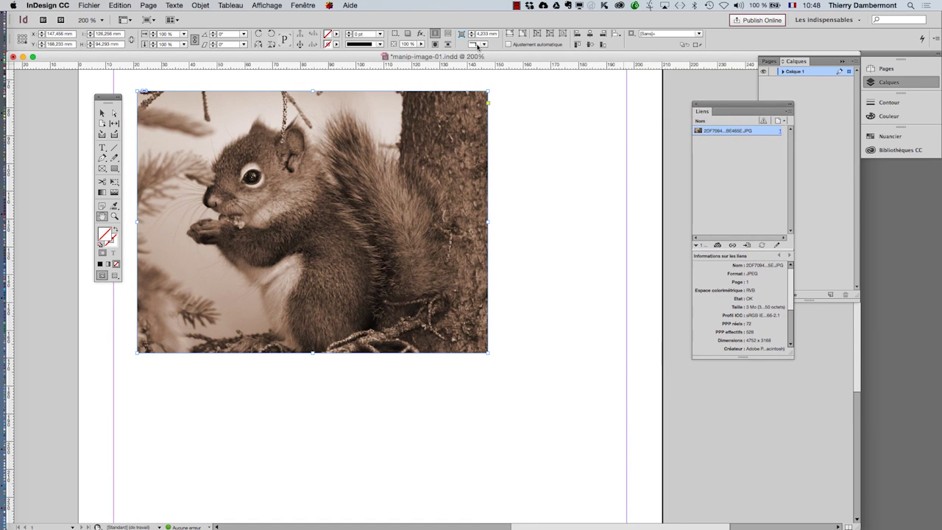
# Step: Display the Informations panel and place it in the free area between the squirrel image and the Links panel
pyautogui.click(302, 4)
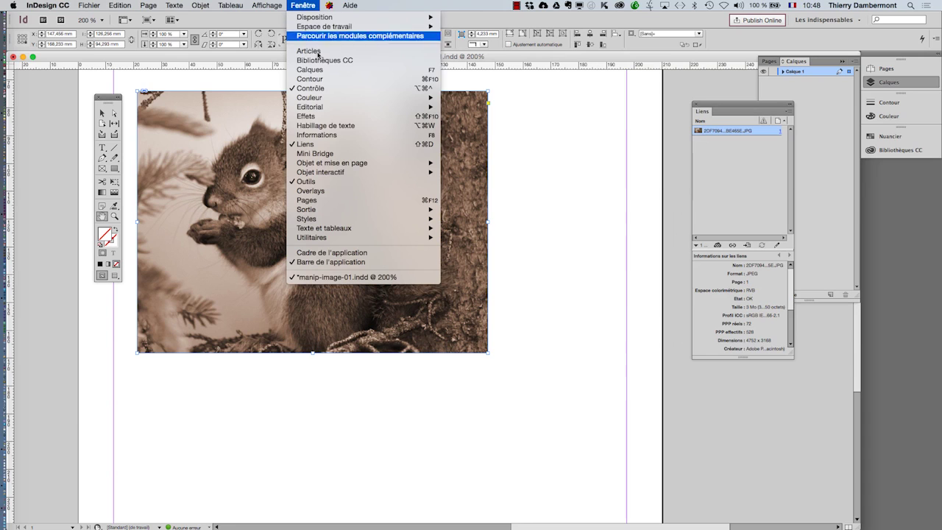
pyautogui.click(329, 135)
pyautogui.moveTo(337, 192); pyautogui.dragTo(553, 129)
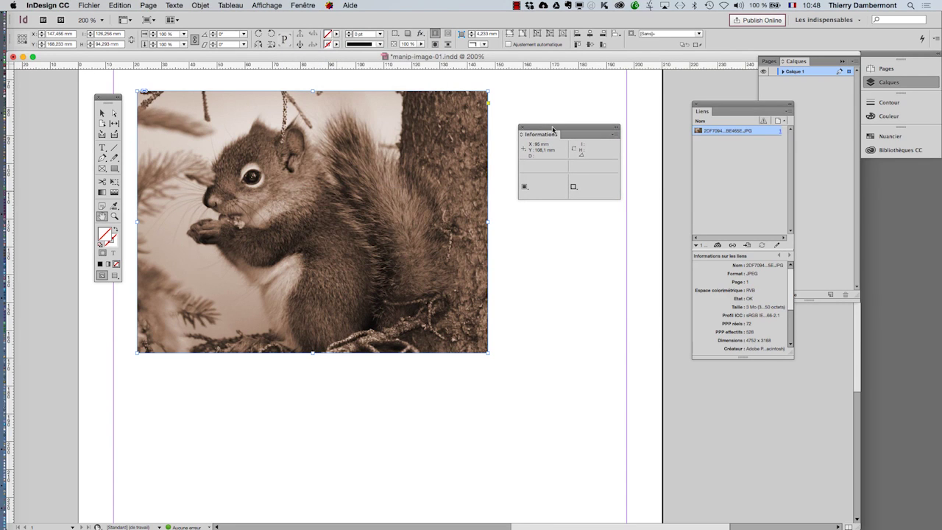
# Step: Activate the Selection tool to read the squirrel image's resolution in the Informations panel, and move the Tools panel slightly higher
pyautogui.click(302, 5)
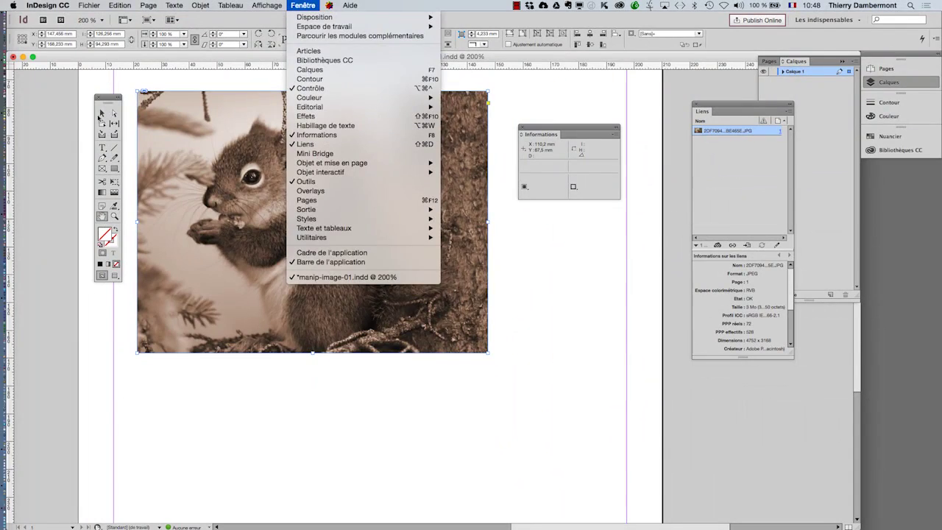
pyautogui.click(104, 114)
pyautogui.click(104, 114)
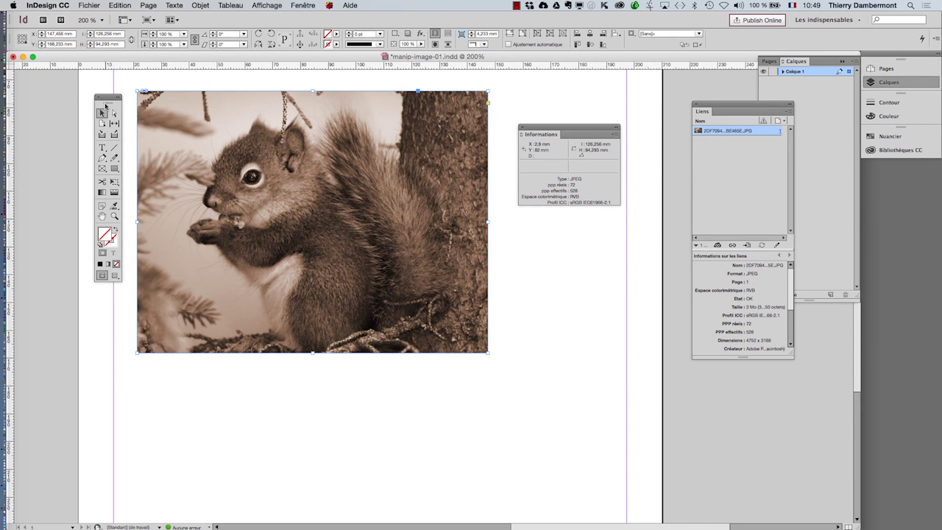
pyautogui.moveTo(106, 100); pyautogui.dragTo(108, 85)
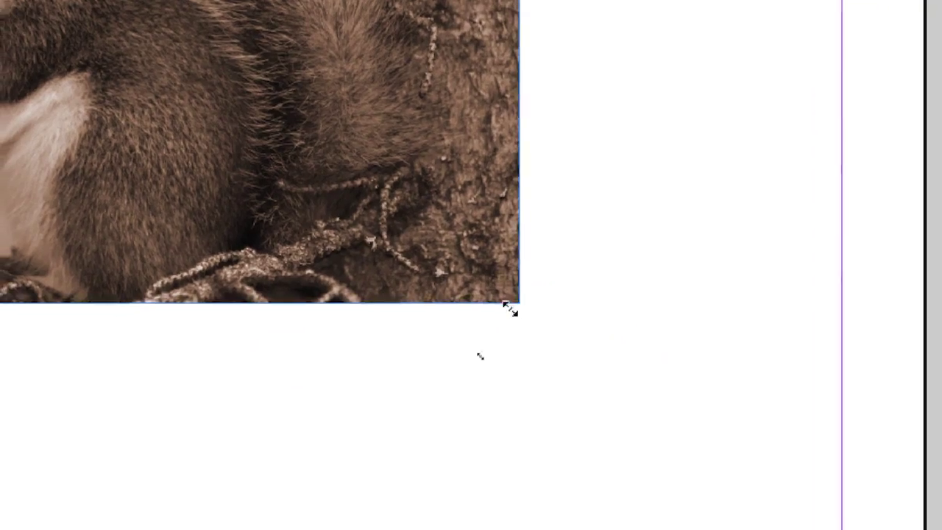
# Step: Try to free-transform the squirrel image without keeping its proportions, to about 111.4 by 97.8 mm, and undo it
pyautogui.moveTo(512, 305); pyautogui.dragTo(483, 317)
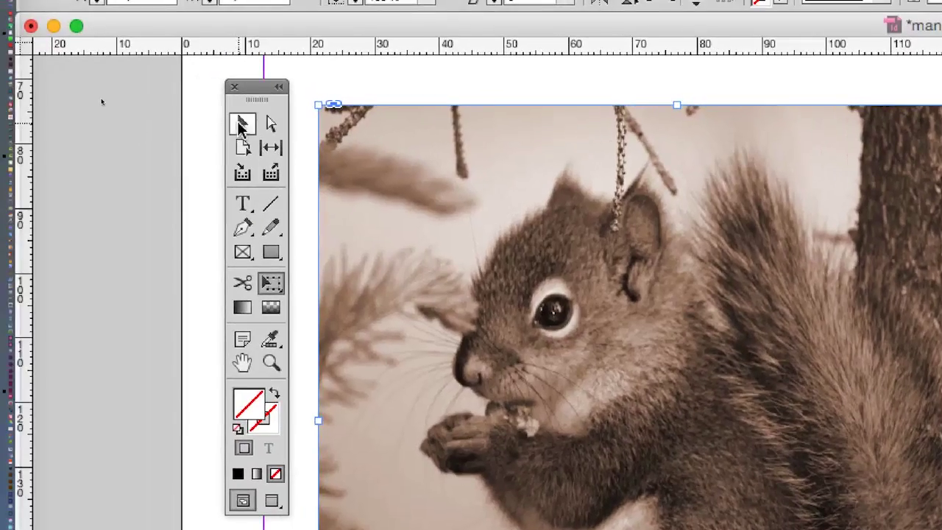
pyautogui.click(241, 125)
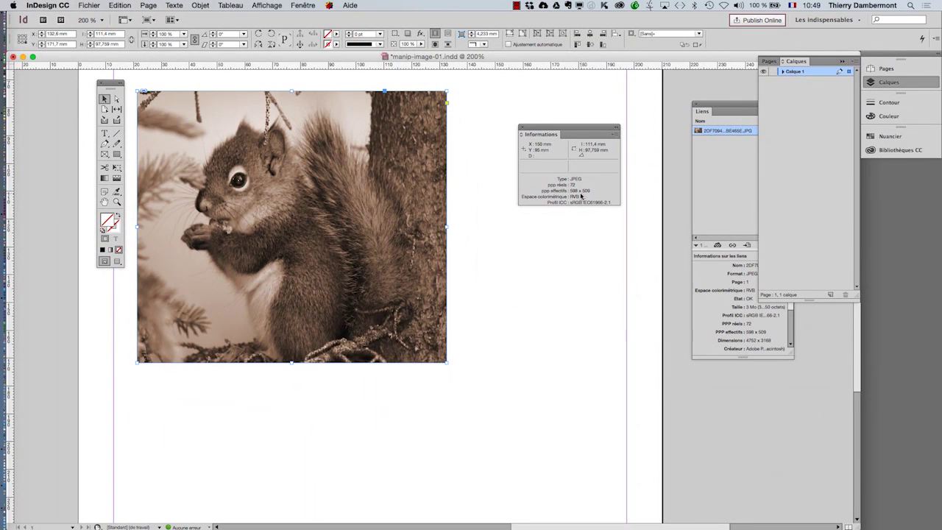
pyautogui.press('super+alt+c')
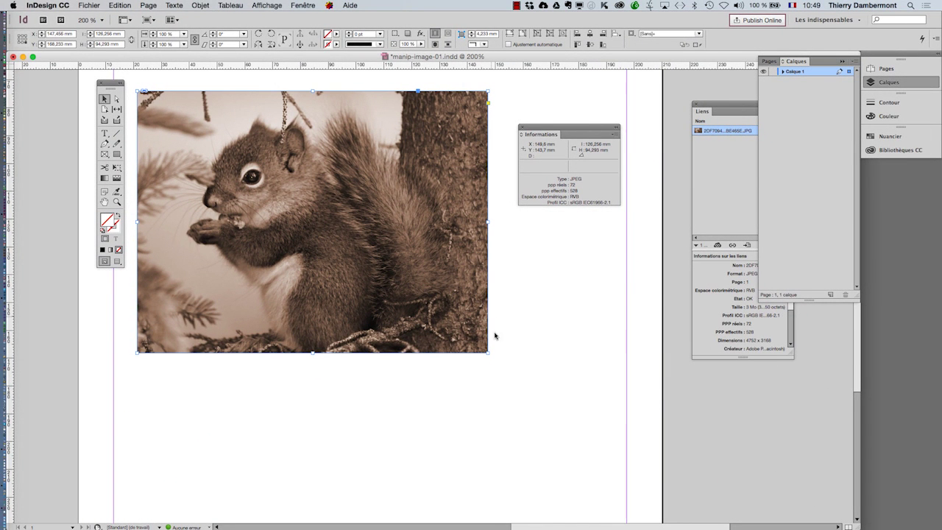
# Step: Narrow the squirrel image non-proportionally with Free Transform to about 114.8 by 94.8 mm and return to the Selection tool
pyautogui.click(119, 168)
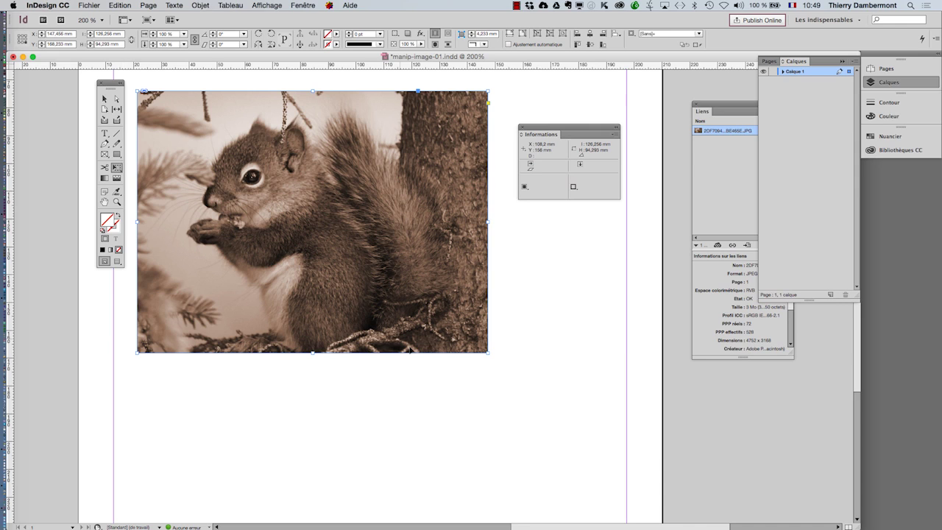
pyautogui.moveTo(487, 353); pyautogui.dragTo(457, 354)
pyautogui.click(103, 99)
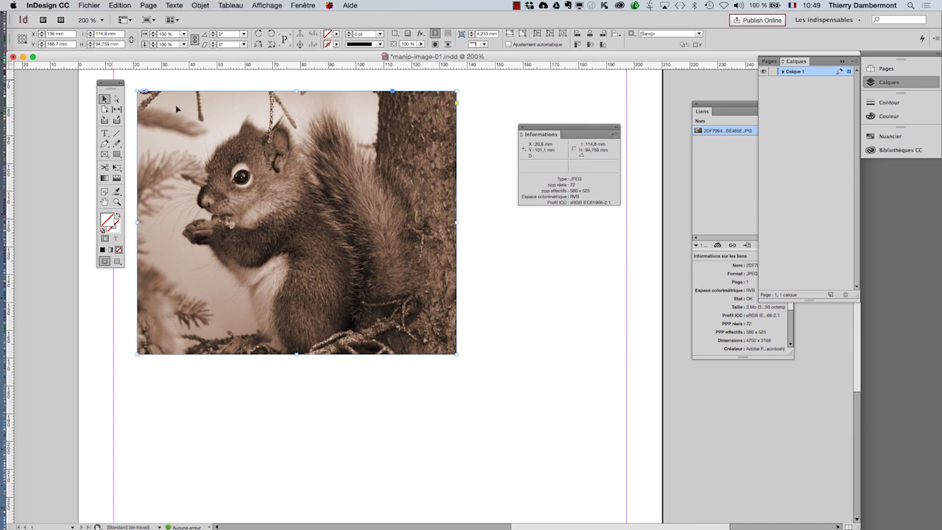
# Step: Select the image content inside the frame and scale it to 14 % in both directions with the scale proportions linked
pyautogui.click(296, 222)
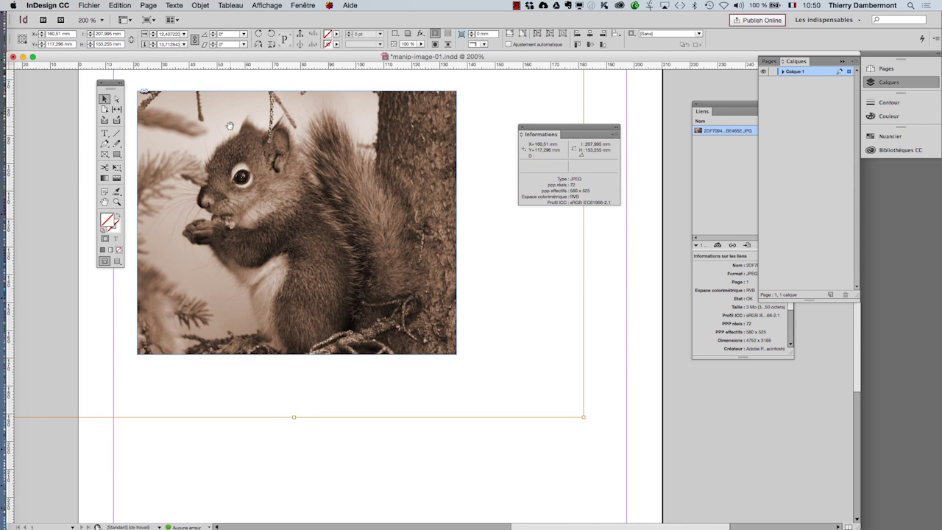
pyautogui.press('super+minus')
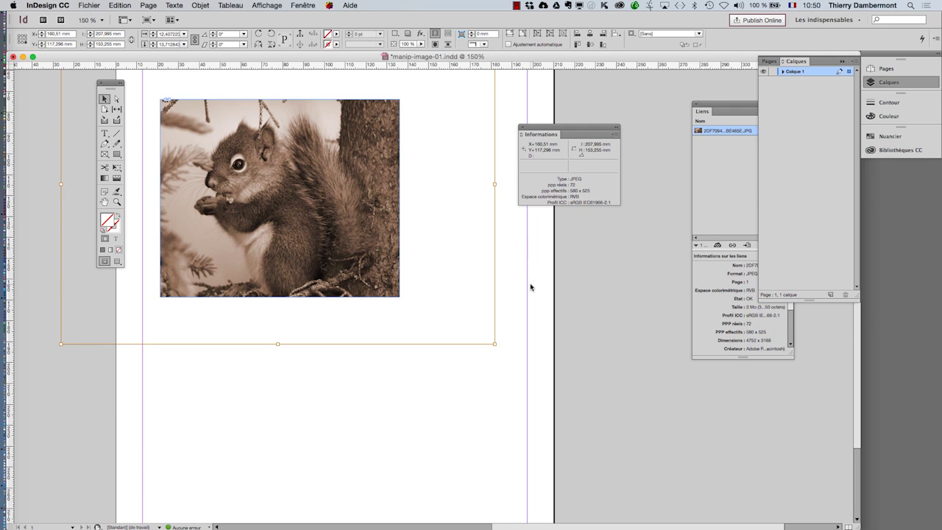
pyautogui.scroll(5, 278, 196)
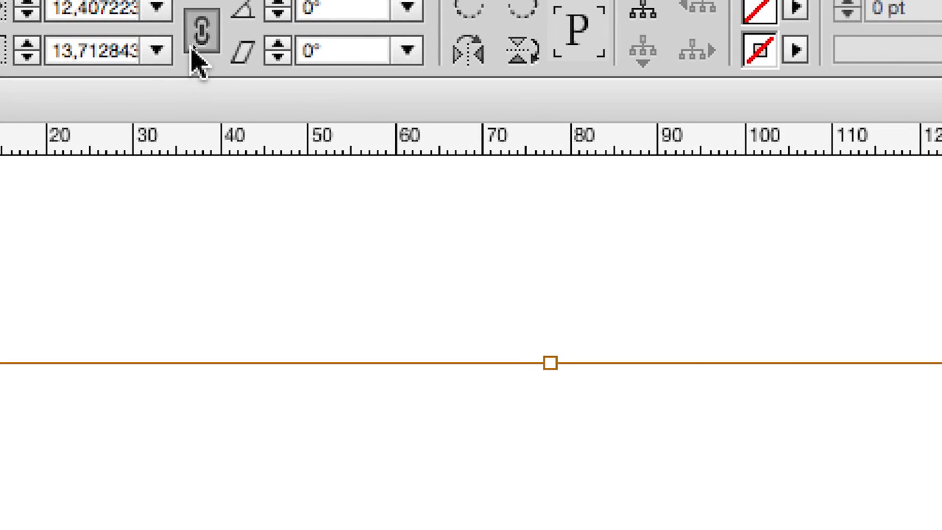
pyautogui.click(215, 40)
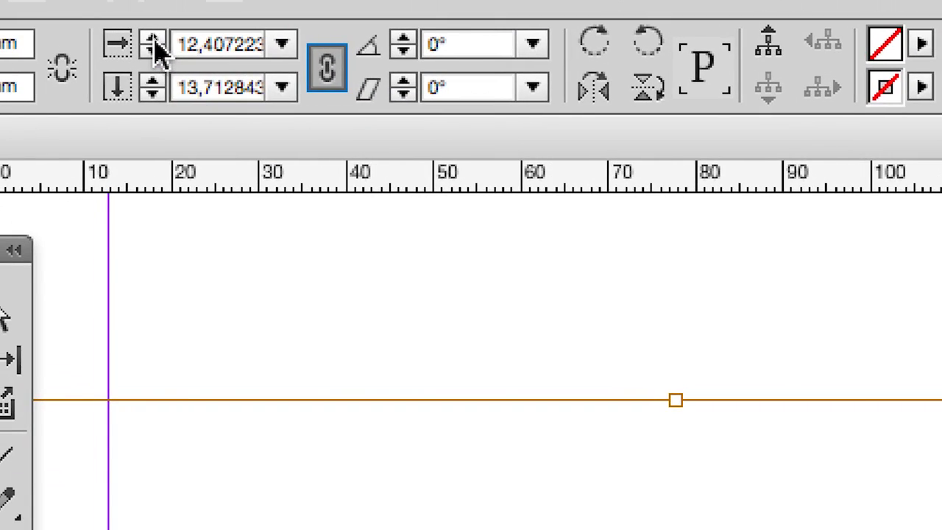
pyautogui.click(118, 8)
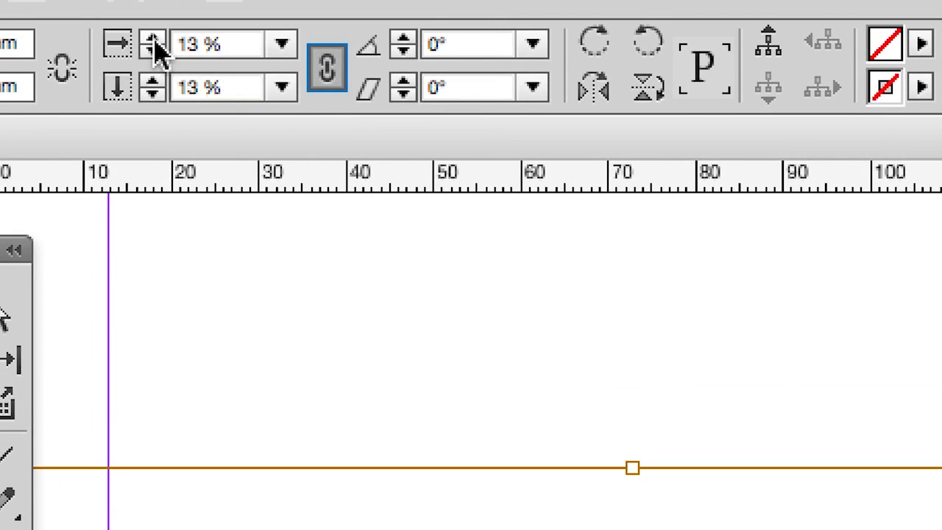
pyautogui.click(155, 41)
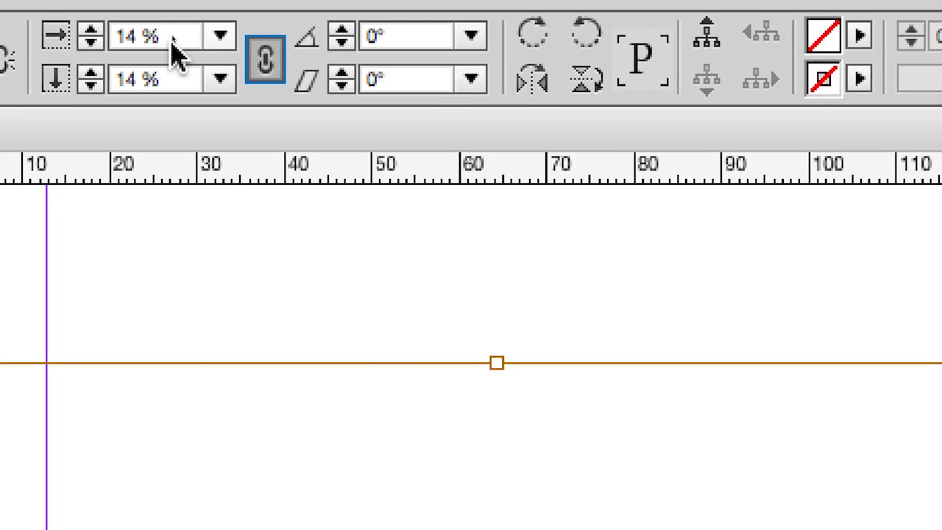
pyautogui.click(327, 67)
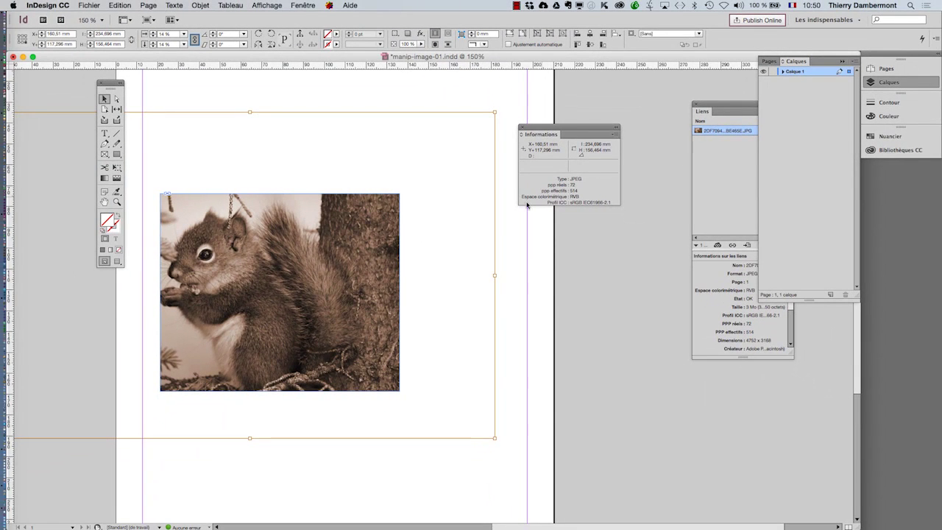
# Step: Distort the image content with Free Transform to about 128.7 by 157.1 mm, then select its frame to check the effective resolution
pyautogui.moveTo(378, 258)
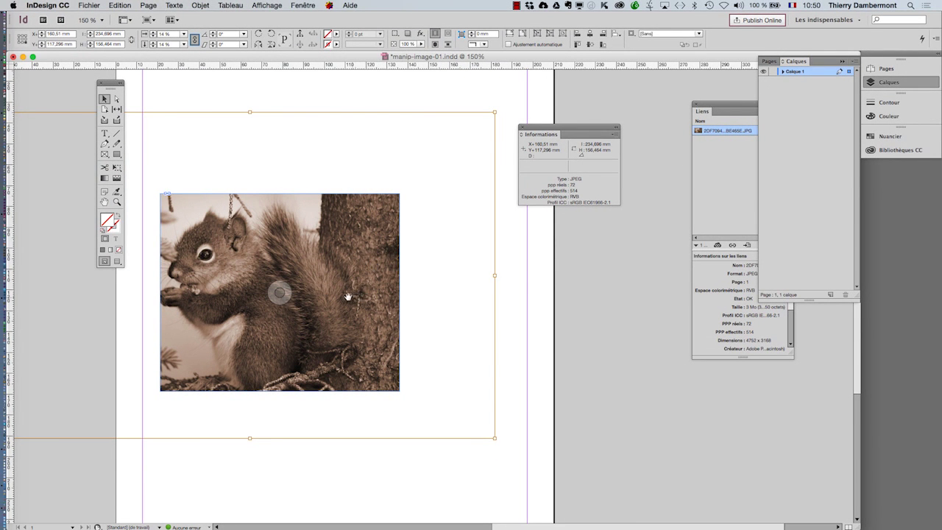
pyautogui.click(116, 168)
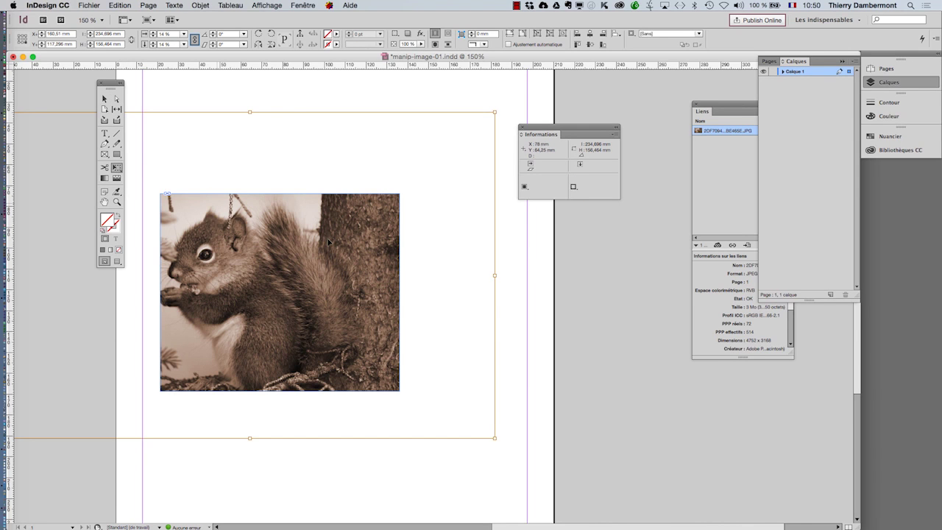
pyautogui.press('super+minus')
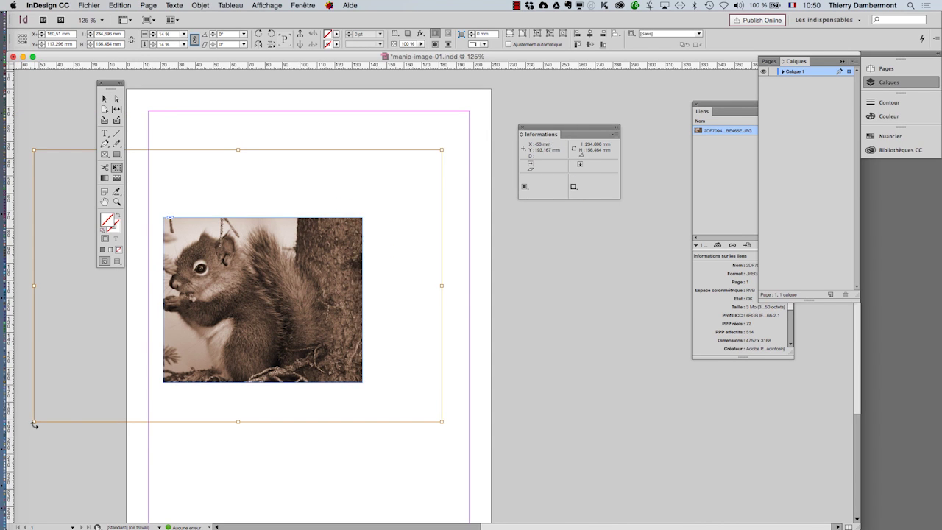
pyautogui.moveTo(33, 424); pyautogui.dragTo(156, 428)
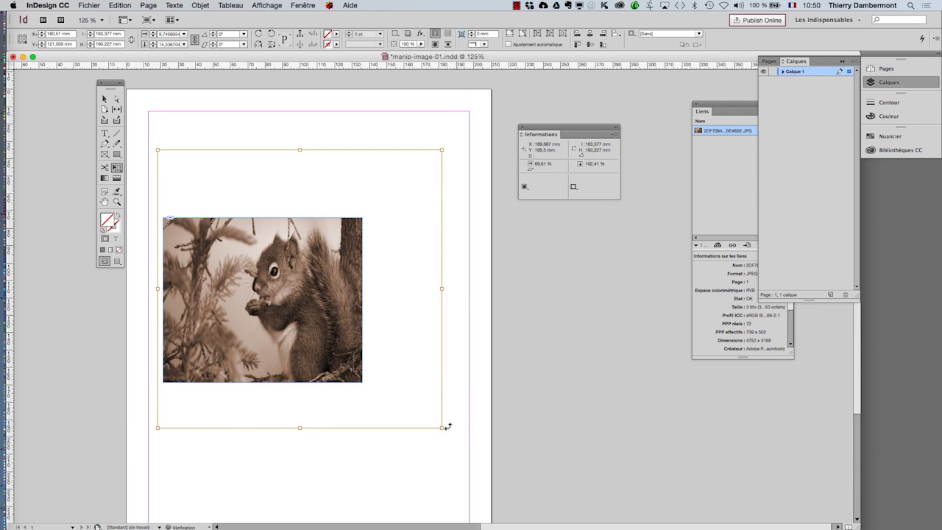
pyautogui.moveTo(441, 427); pyautogui.dragTo(382, 422)
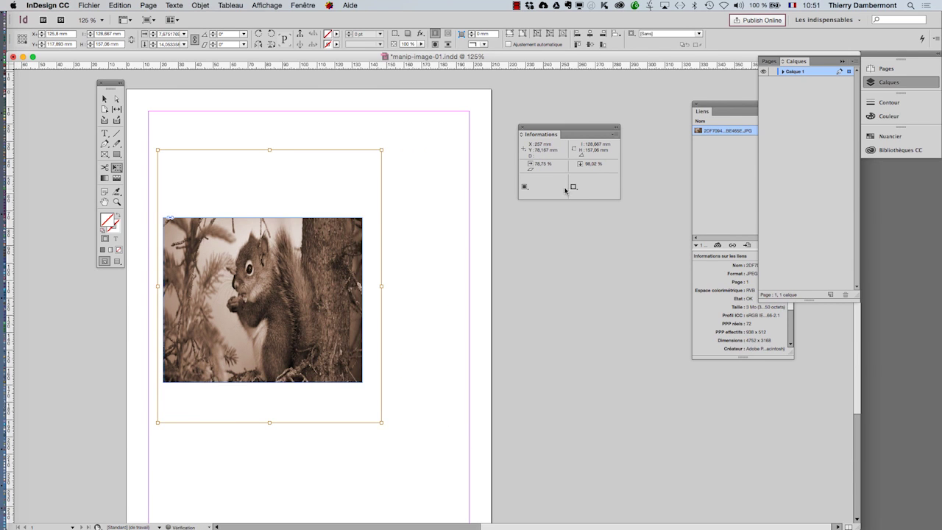
pyautogui.click(103, 98)
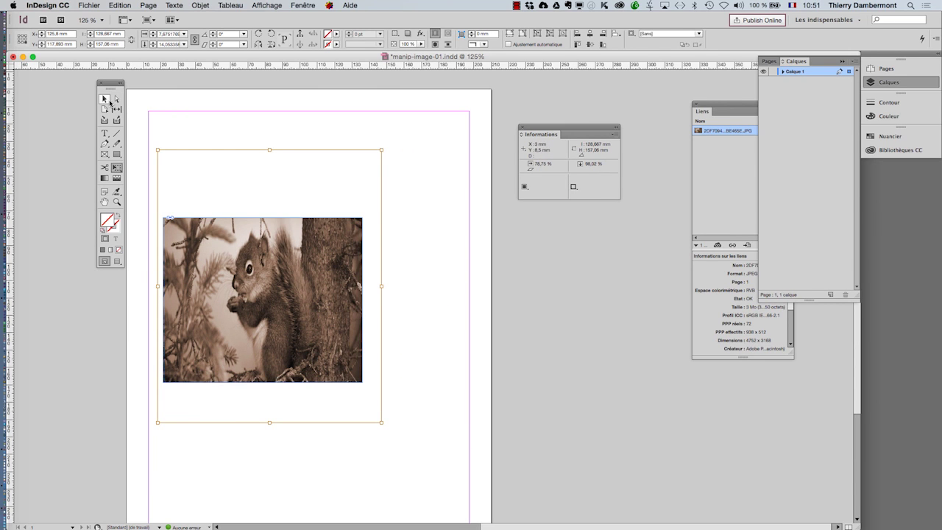
pyautogui.click(225, 124)
pyautogui.click(234, 256)
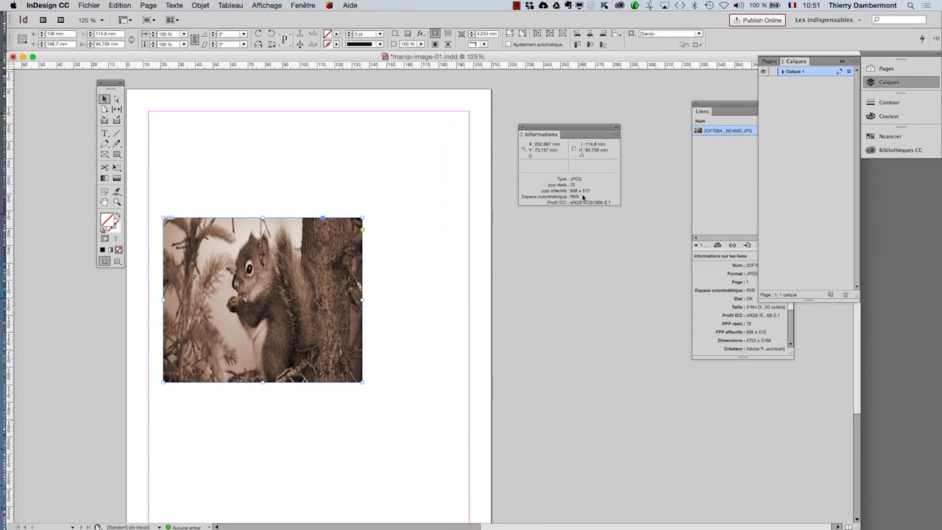
# Step: Scale the image content to 11 % in both directions and reposition it so the squirrel sits fully within the frame
pyautogui.click(197, 257)
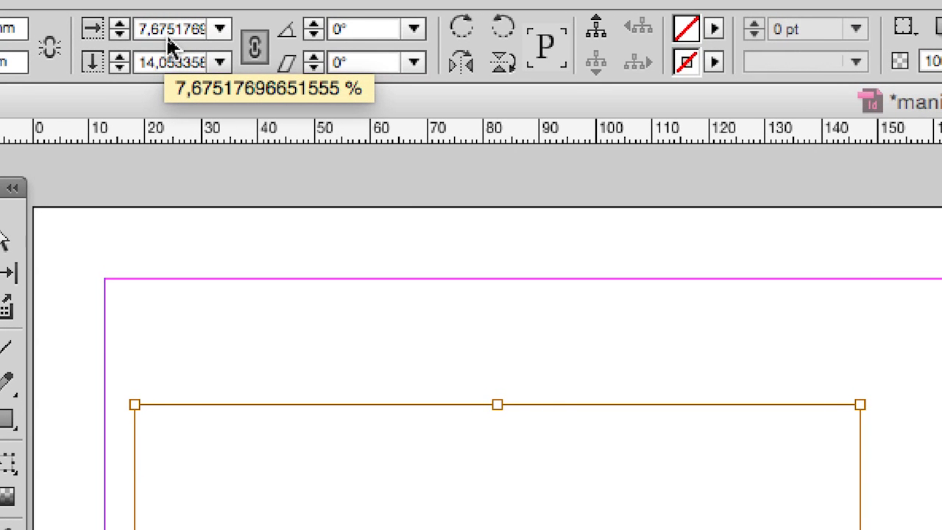
pyautogui.click(145, 40)
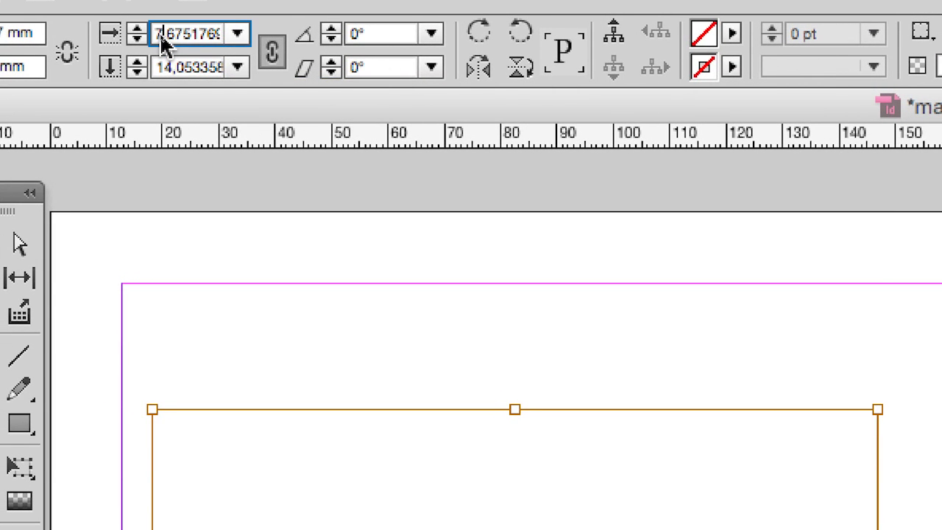
pyautogui.doubleClick(161, 37)
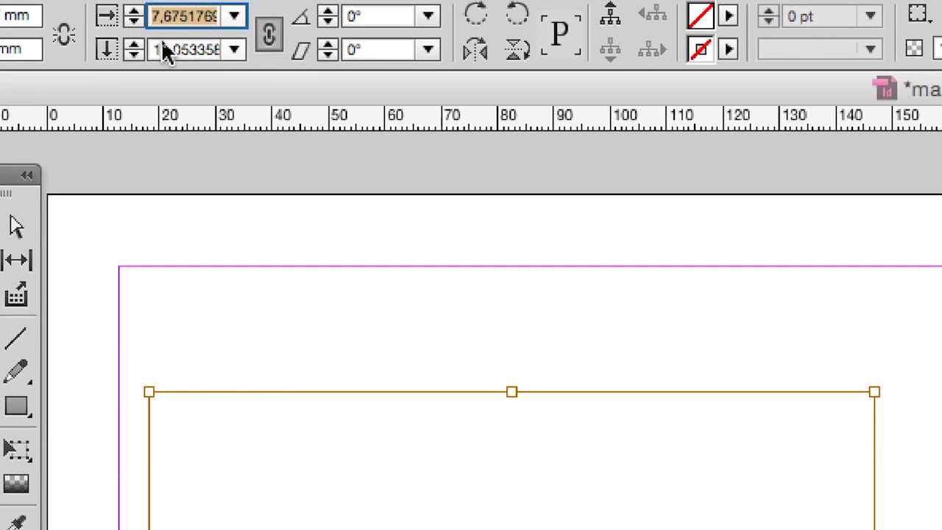
pyautogui.write('11')
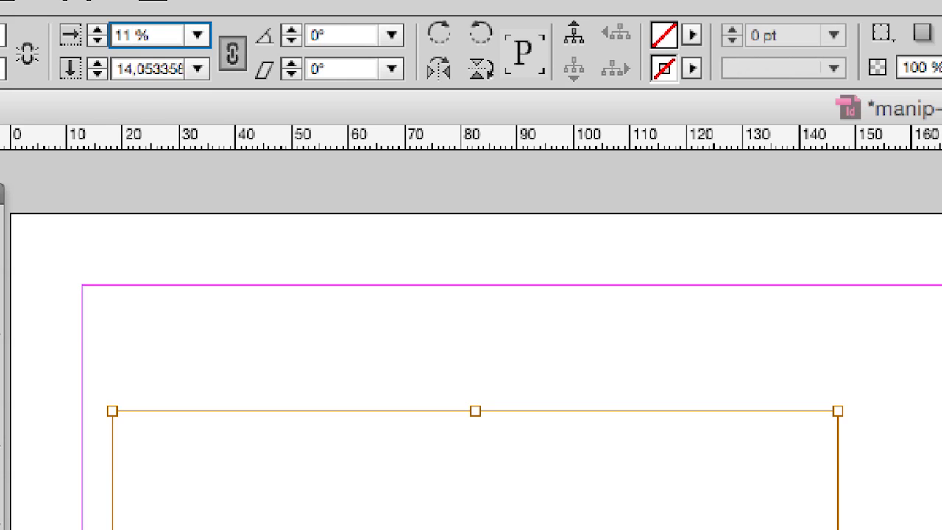
pyautogui.press('Tab')
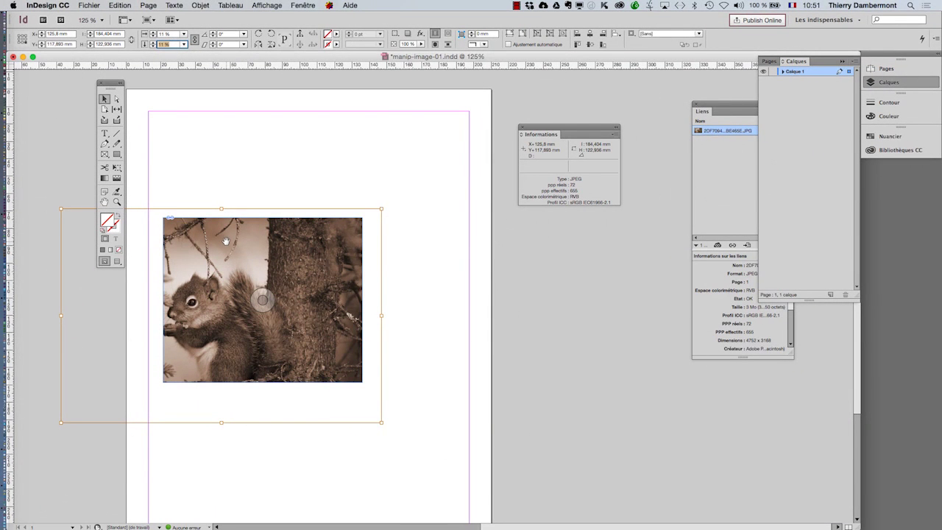
pyautogui.moveTo(225, 243); pyautogui.dragTo(270, 238)
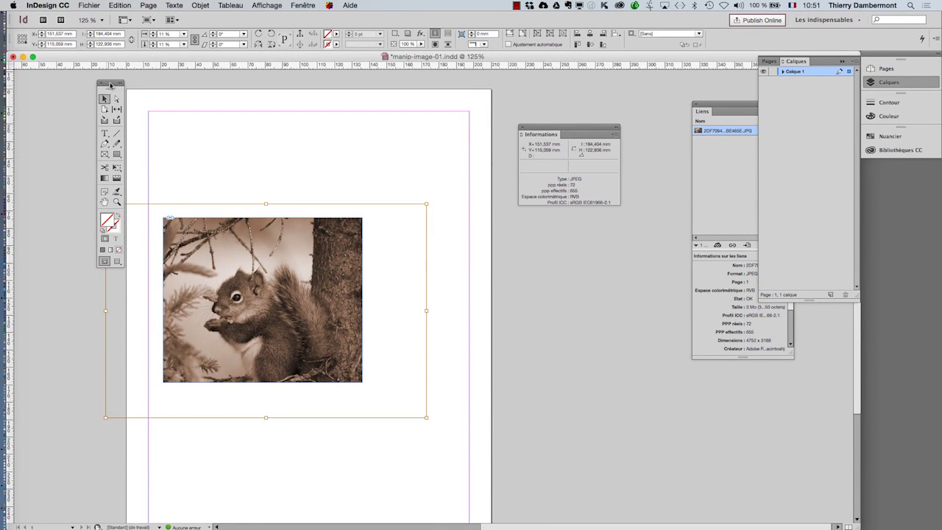
# Step: Move the Tools panel off the page area and deselect the squirrel image
pyautogui.moveTo(110, 86); pyautogui.dragTo(83, 85)
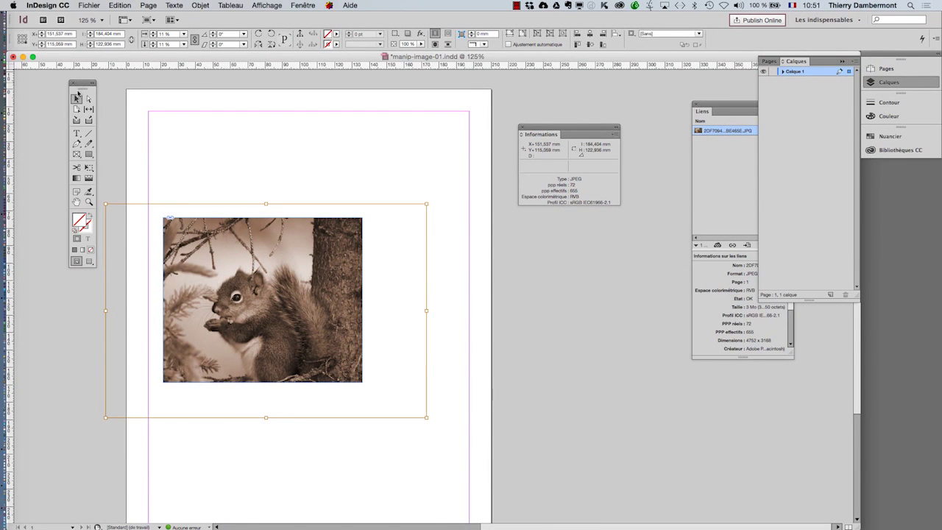
pyautogui.click(227, 151)
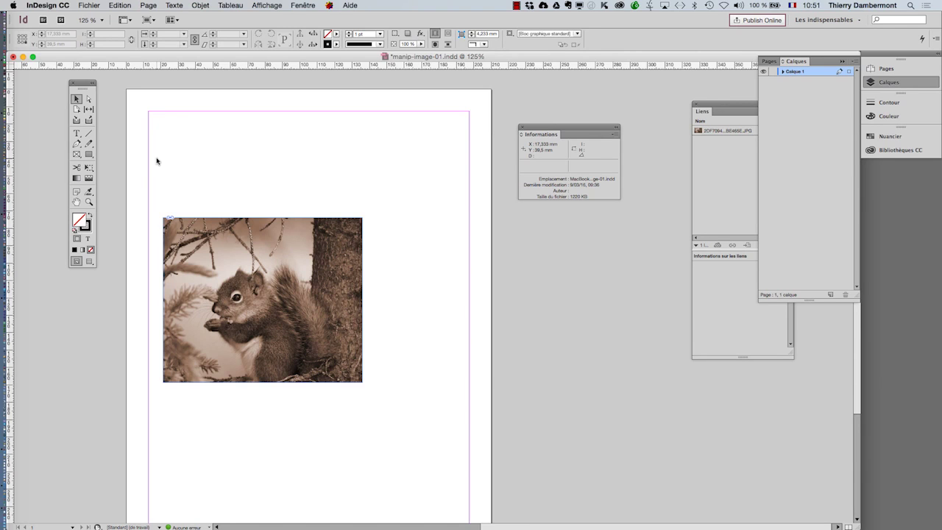
pyautogui.moveTo(244, 284)
pyautogui.moveTo(207, 226)
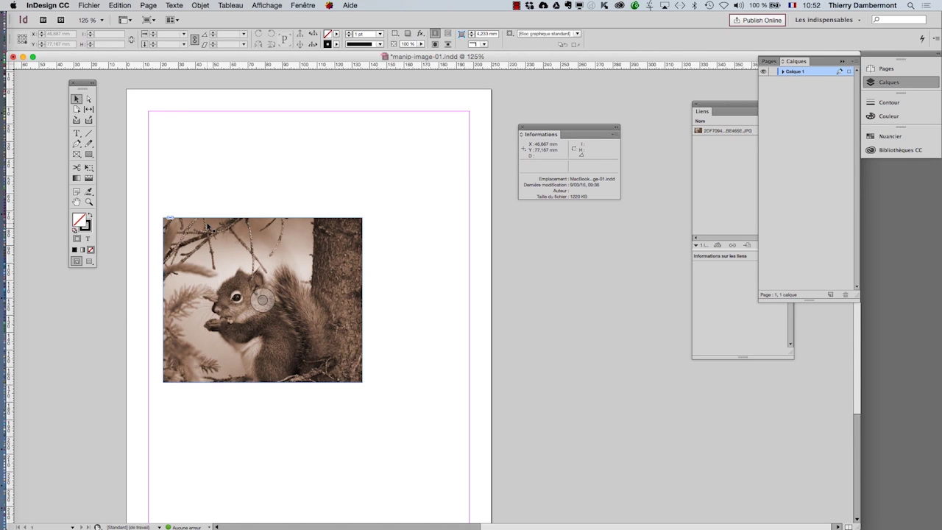